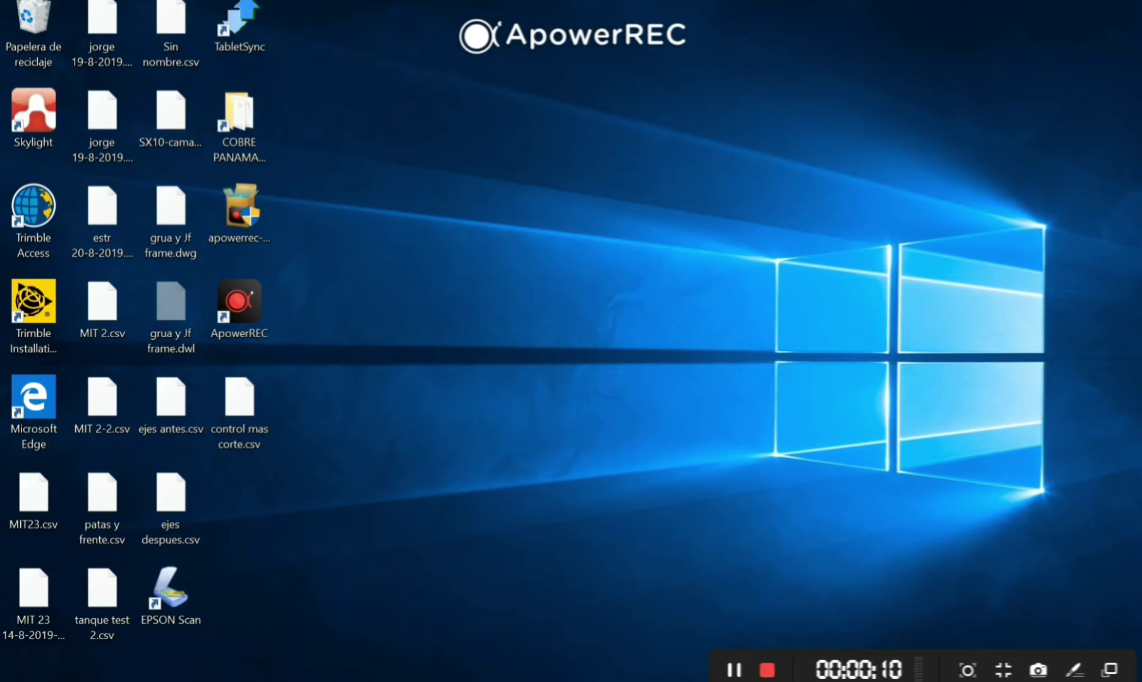
- Open Windows Settings and search it for 'bluetooth'
key("super")
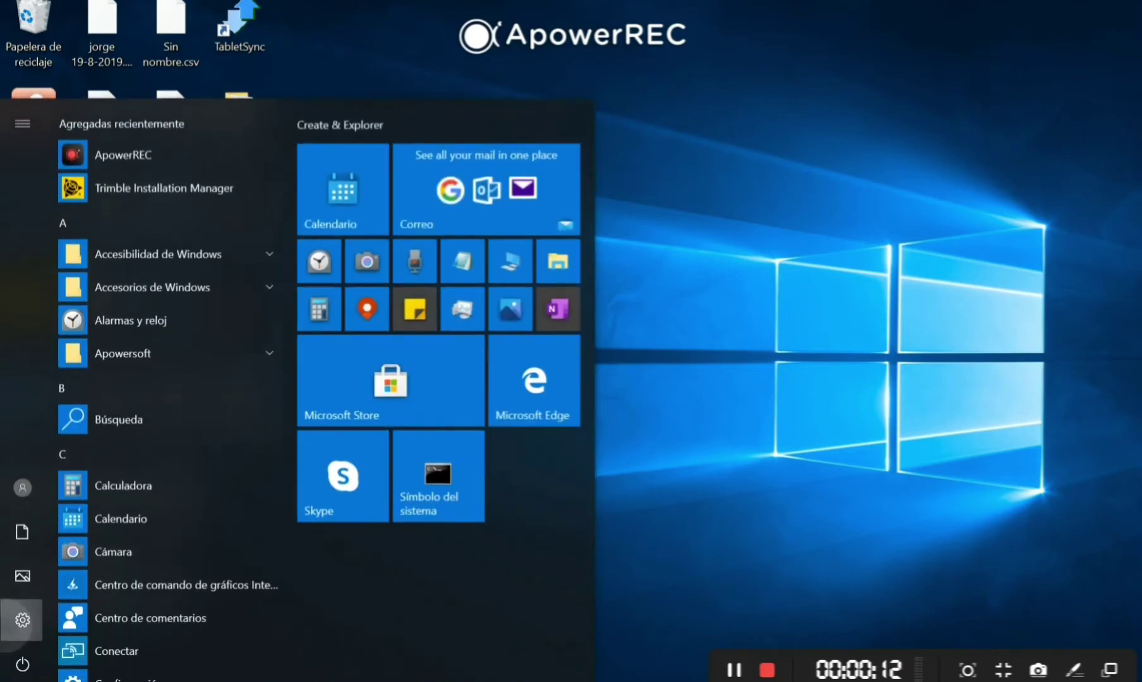
left_click(22, 619)
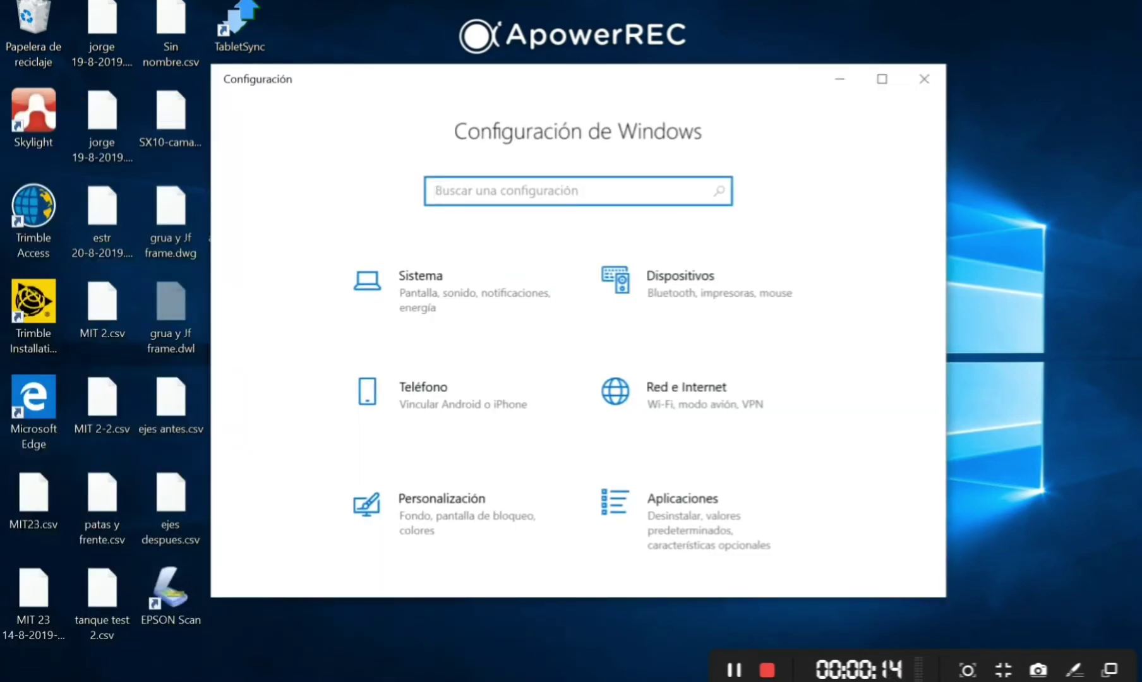
type("blue")
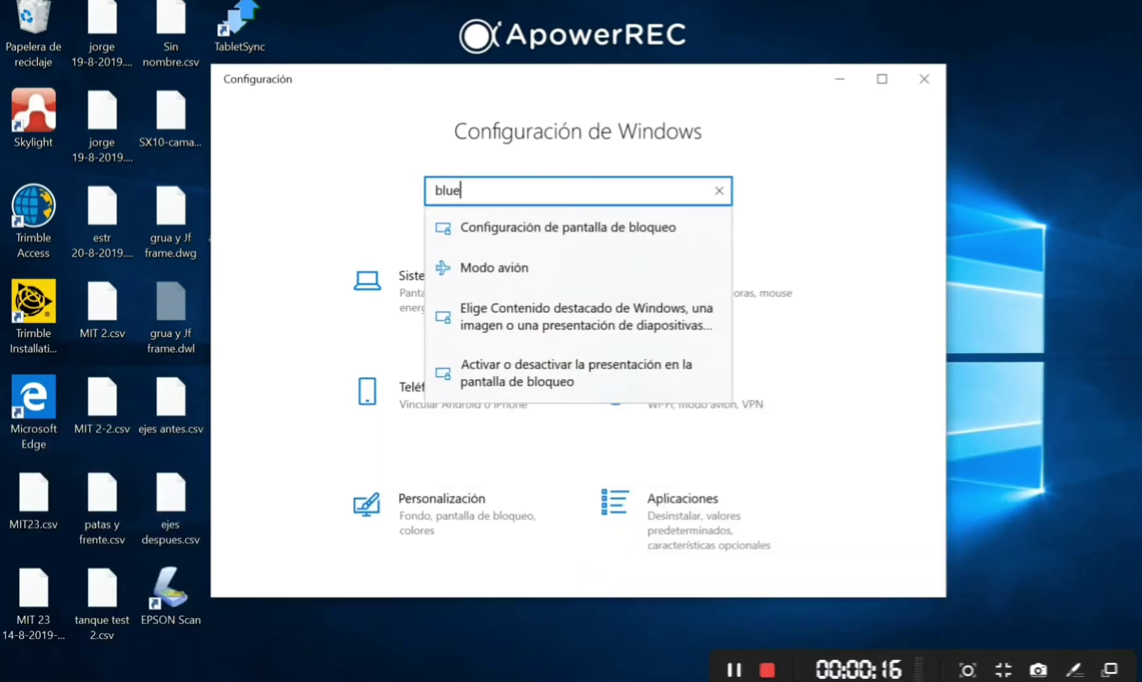
type("tooth")
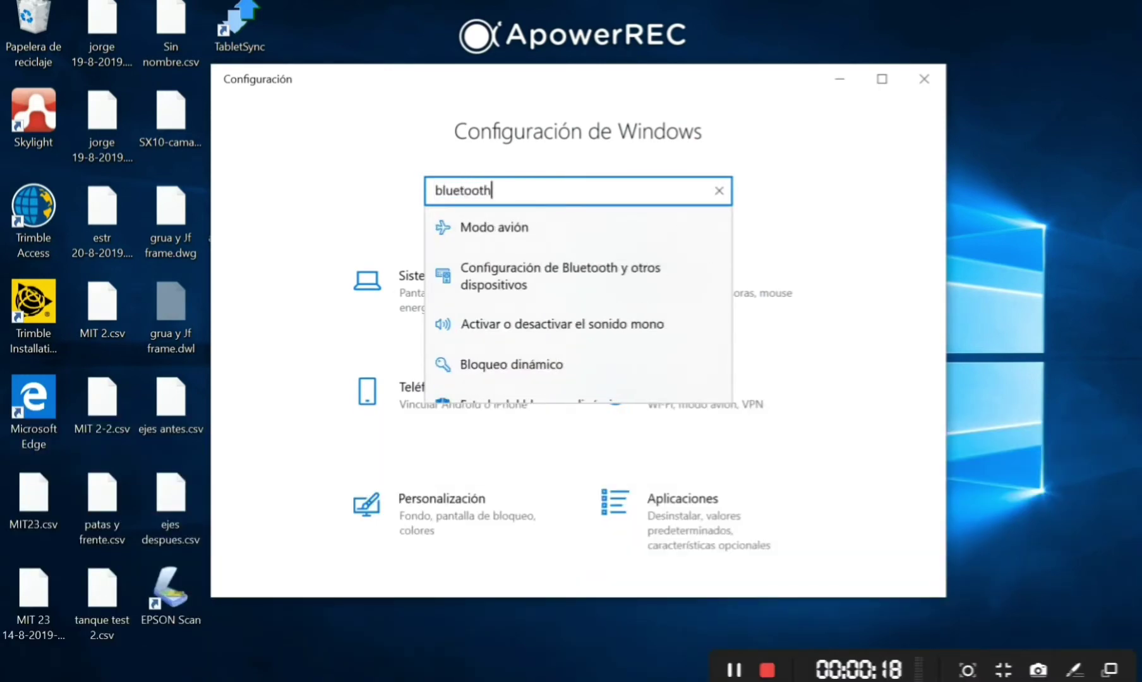
- Add a new Bluetooth device from Bluetooth y otros dispositivos, selecting the Trimble R8s receiver
left_click(560, 276)
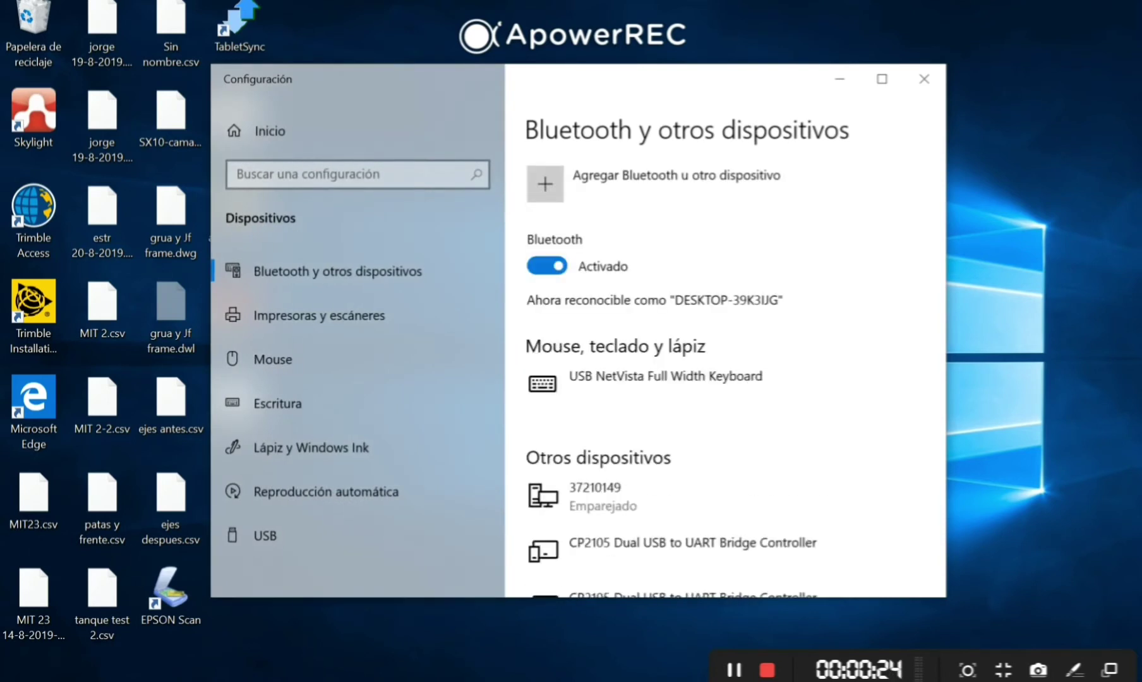
left_click(553, 185)
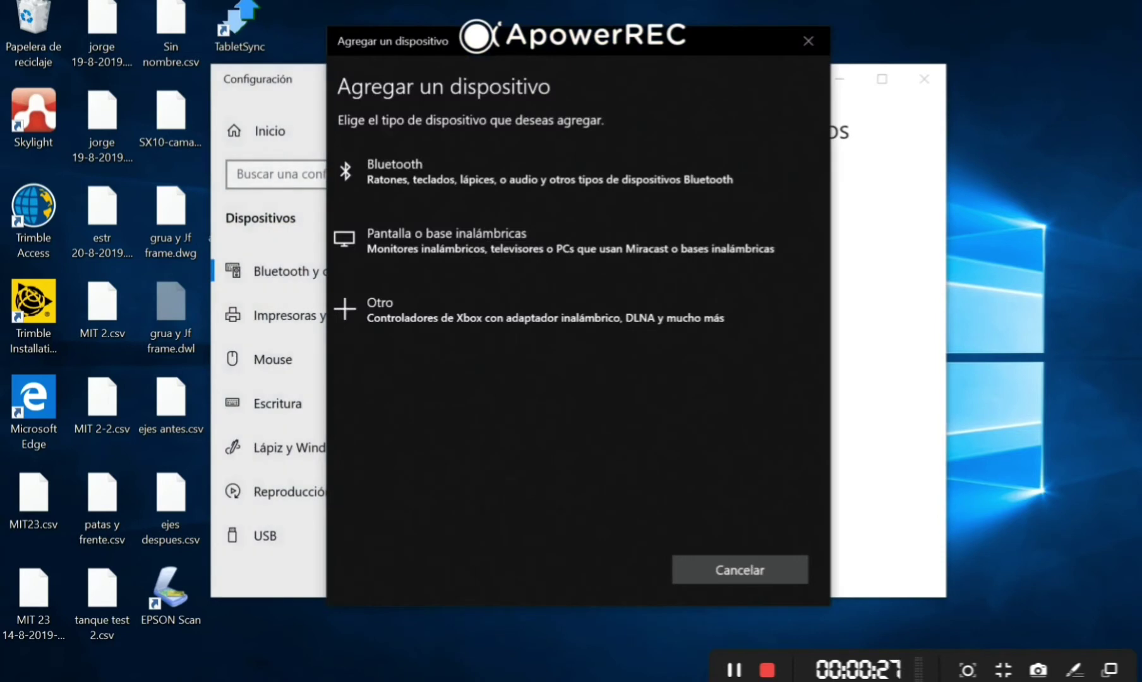
left_click(506, 180)
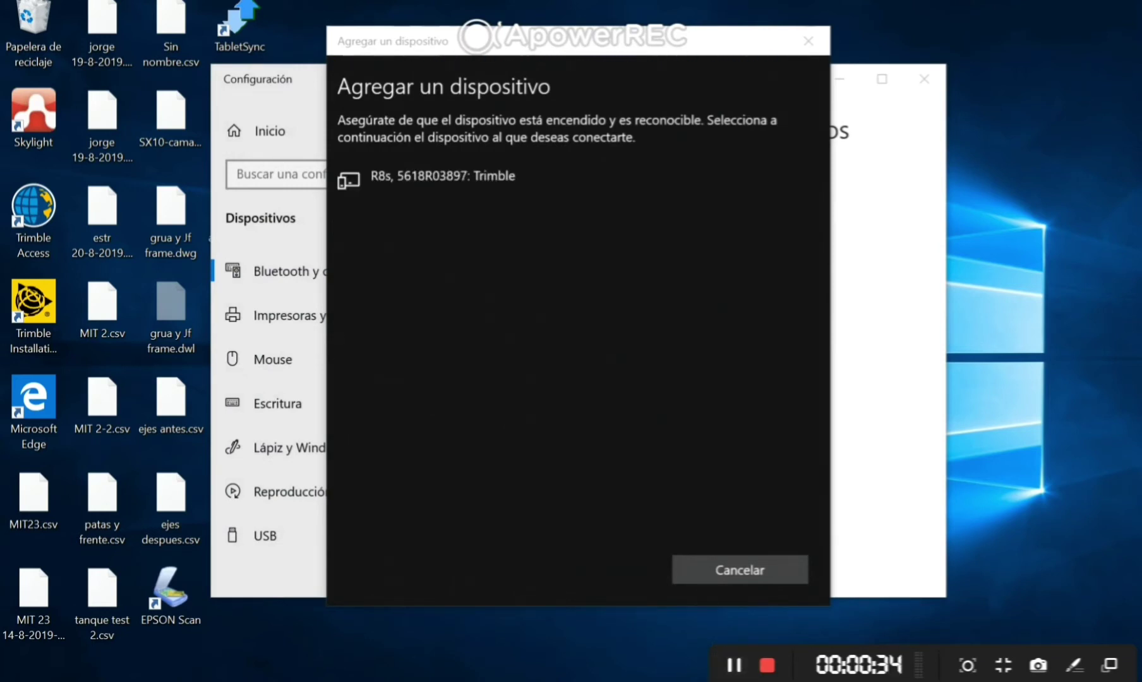
left_click(442, 180)
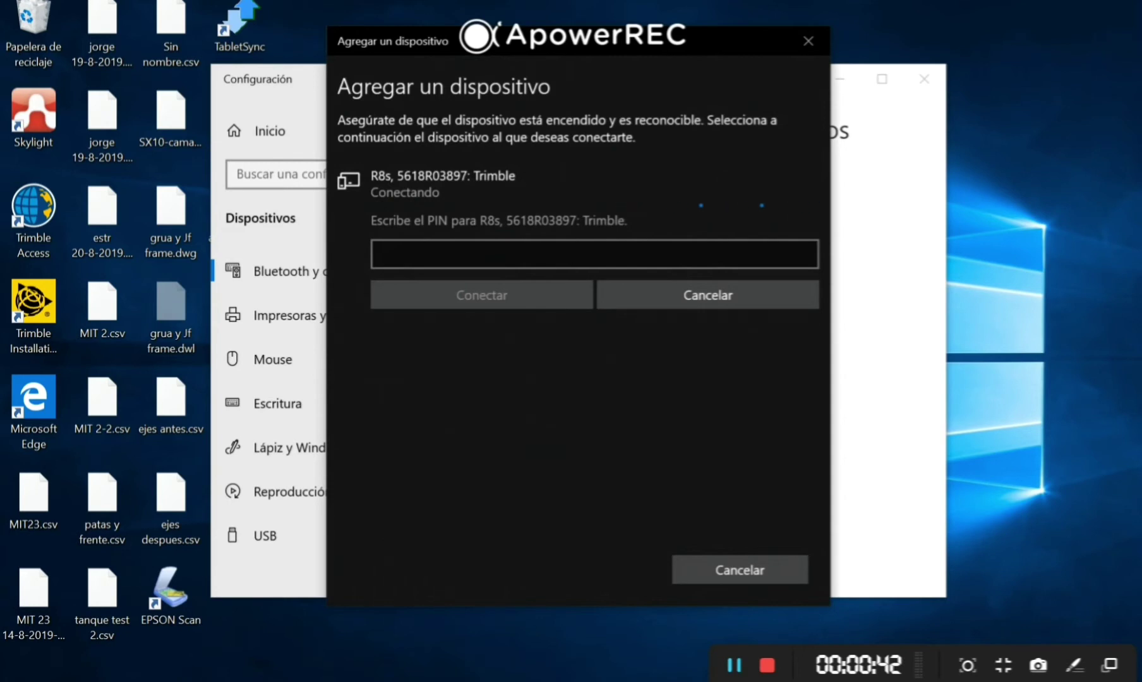
- Enter the receiver's pairing PIN, connect, and finish the pairing
left_click(593, 254)
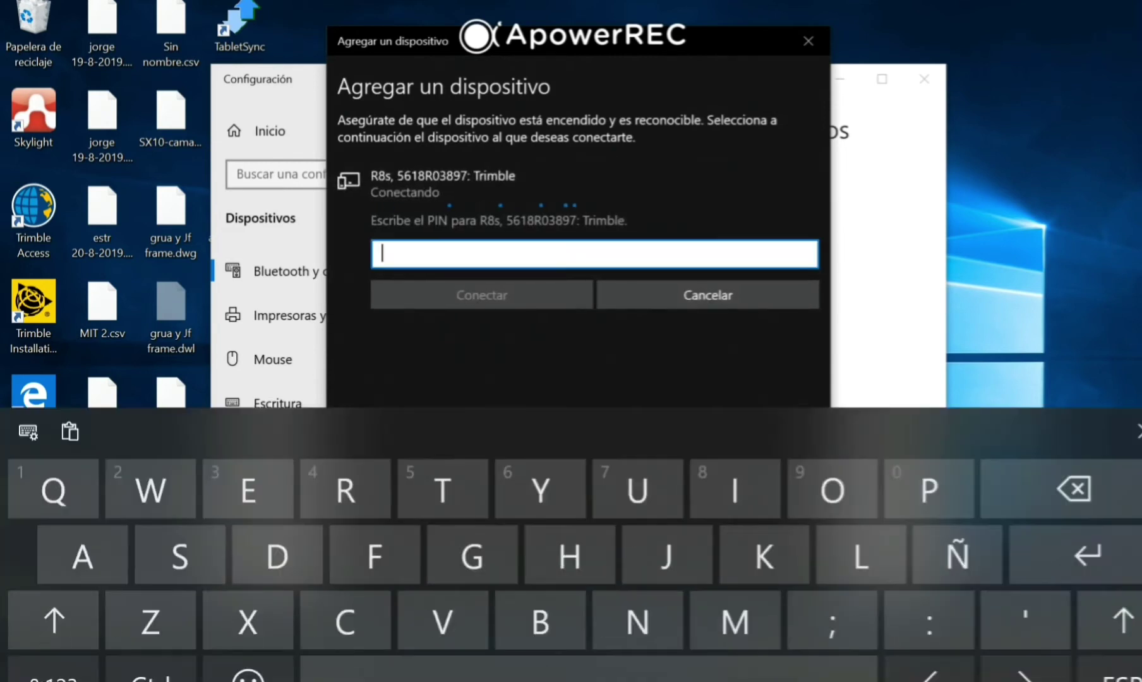
type("0000")
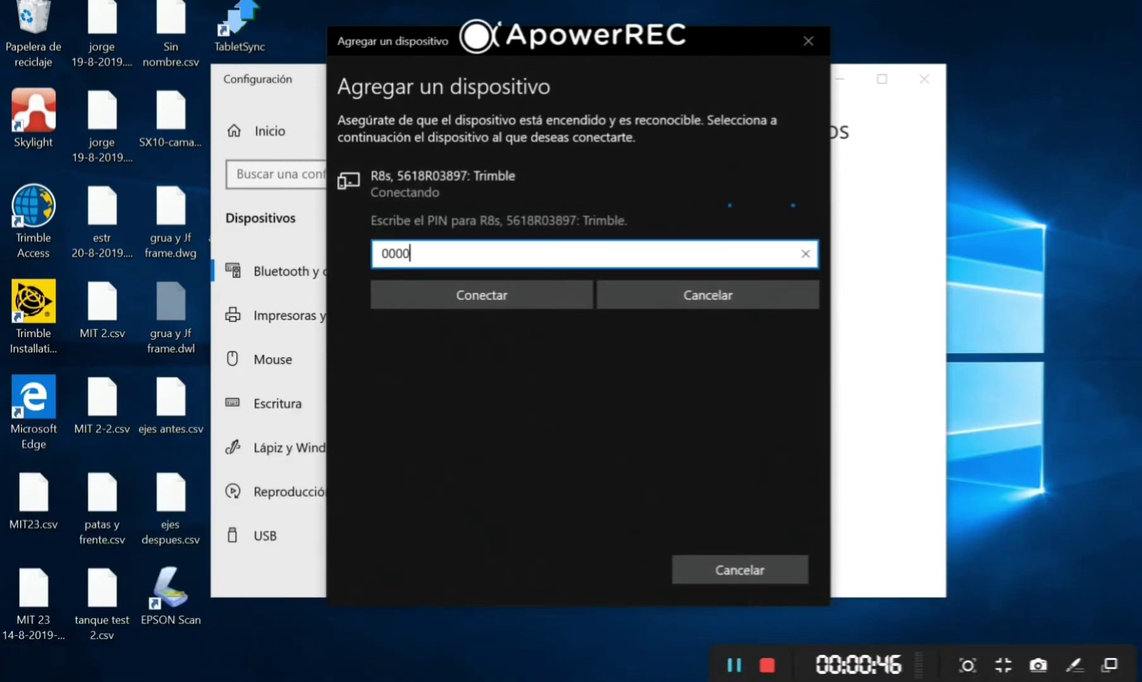
key("BackSpace")
key("BackSpace")
key("BackSpace")
key("BackSpace")
type("1234")
key("BackSpace")
key("BackSpace")
key("BackSpace")
key("BackSpace")
type("12345")
key("BackSpace")
key("BackSpace")
key("BackSpace")
key("BackSpace")
key("BackSpace")
type("0000")
key("Return")
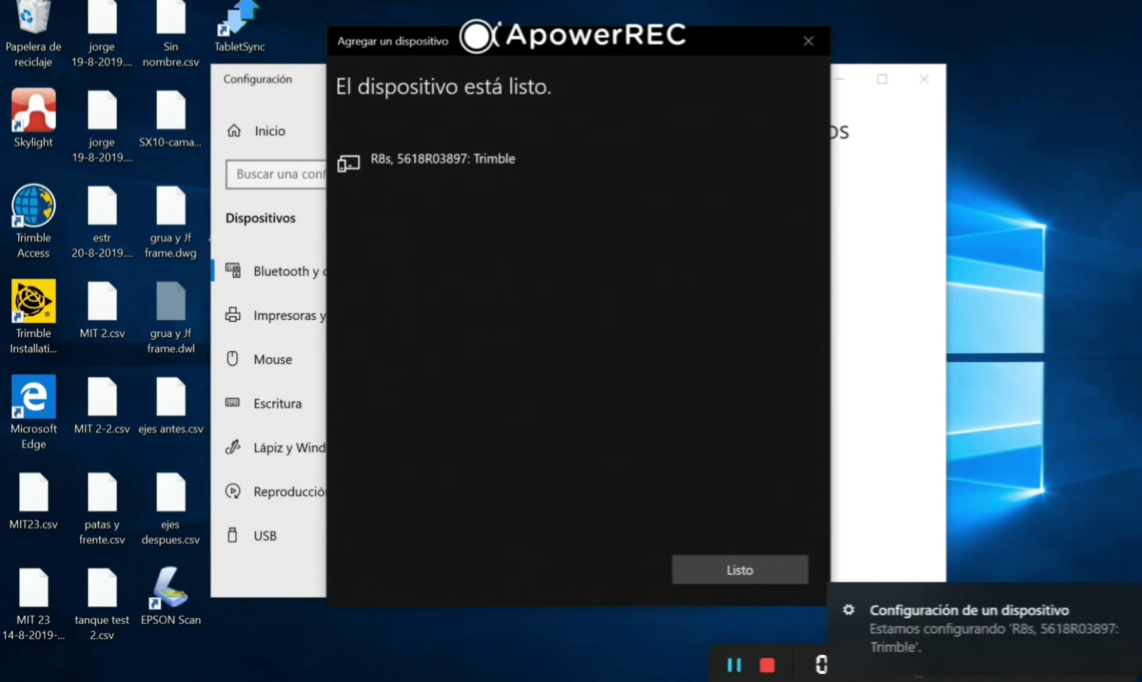
key("Return")
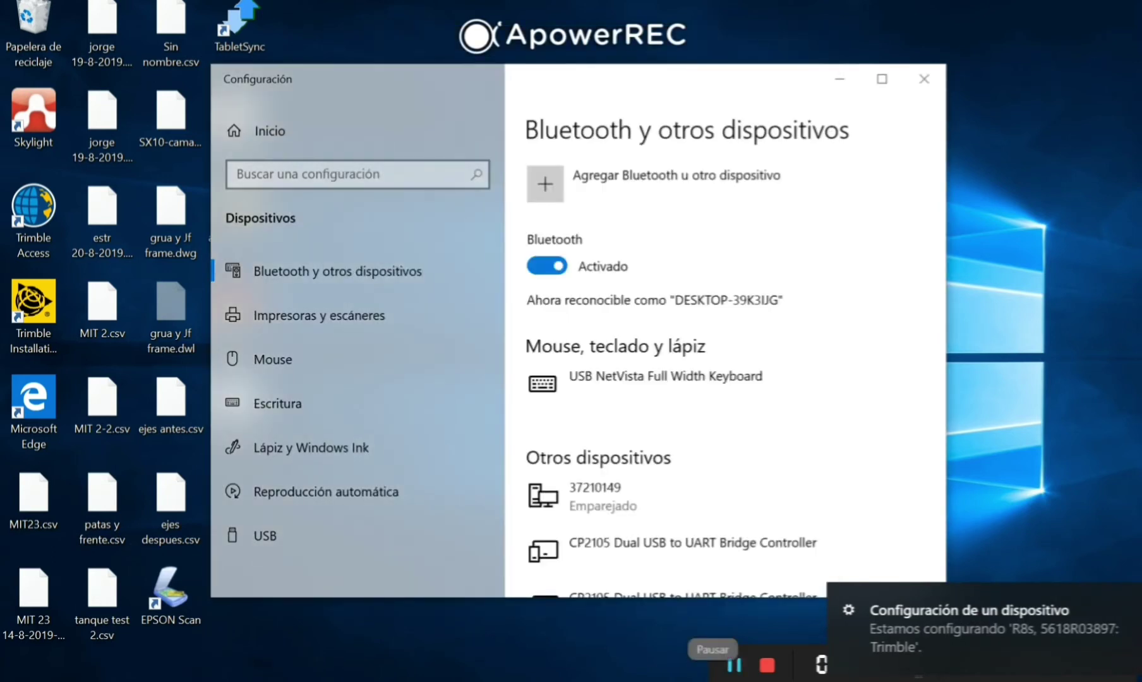
- Search the settings for 'panel de control' and open Control Panel
left_click(357, 174)
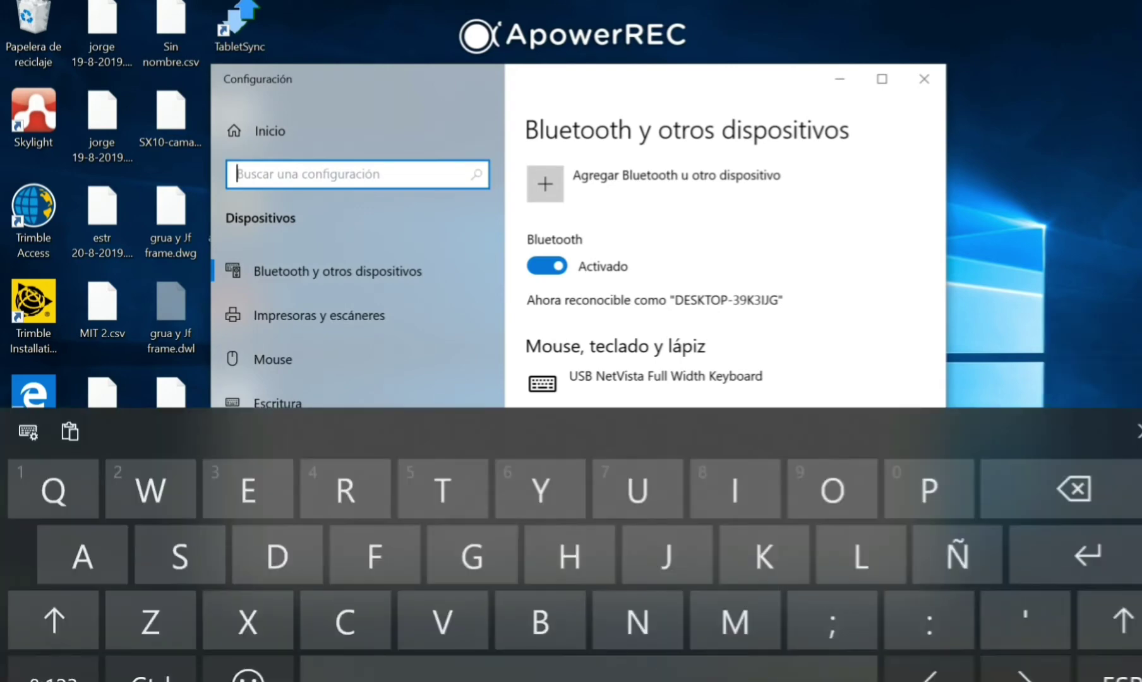
type("panel c")
key("BackSpace")
type("de")
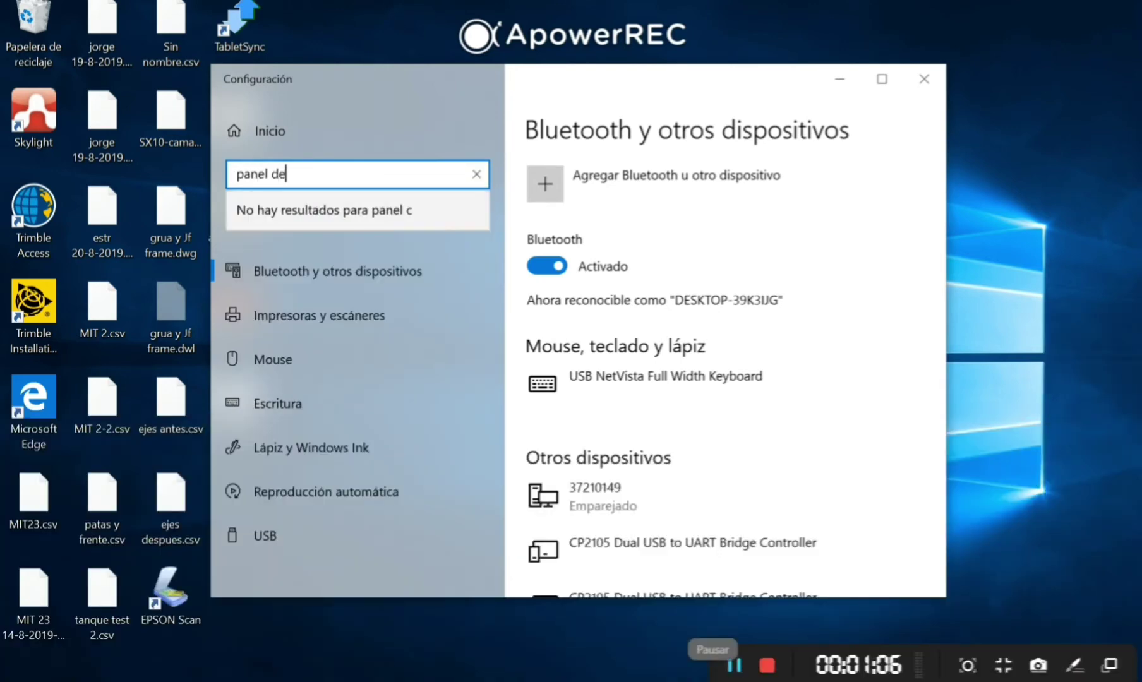
type(" control")
key("Return")
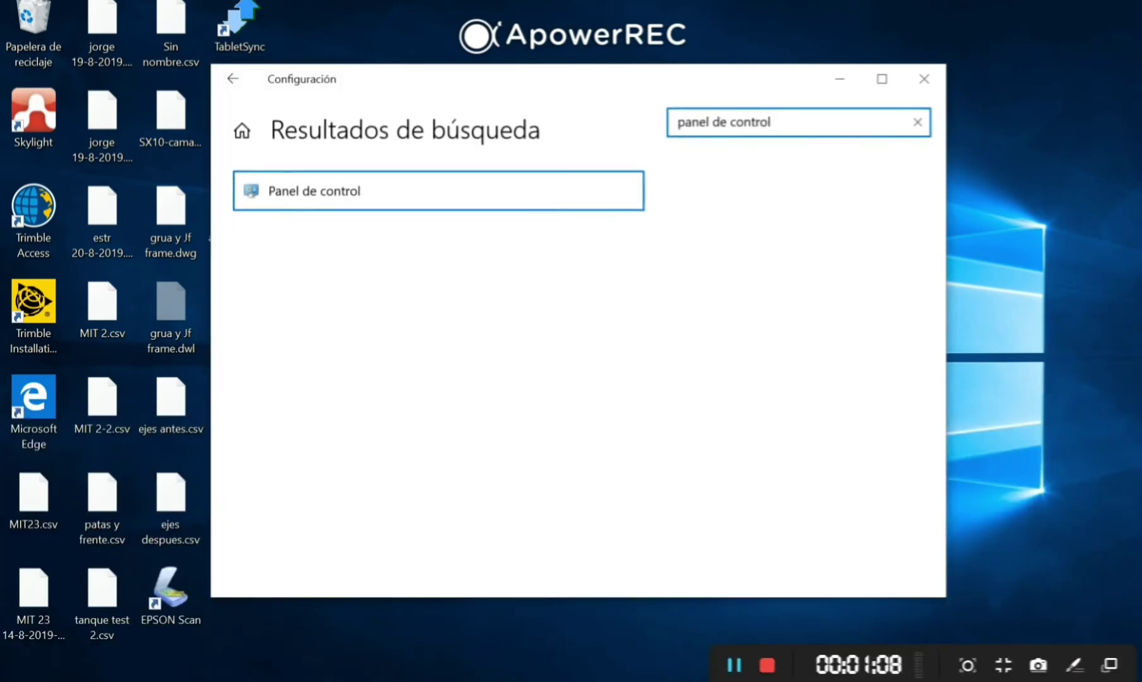
key("alt+Left")
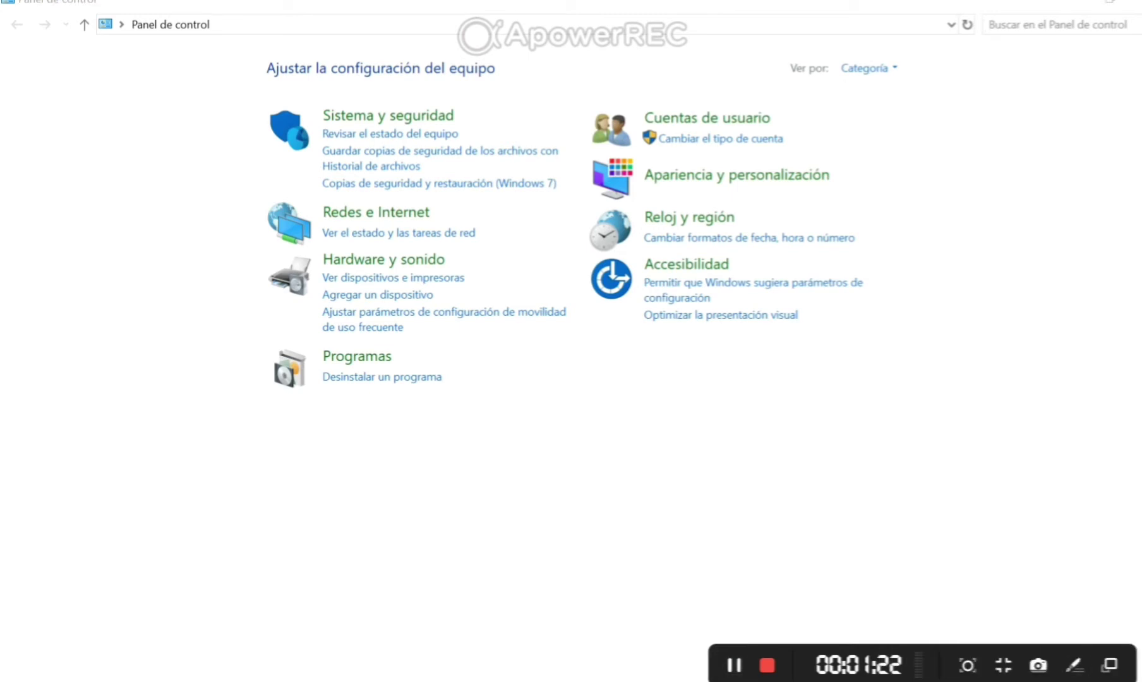
- Open the R8s receiver's Properties from Ver dispositivos e impresoras
left_click(450, 278)
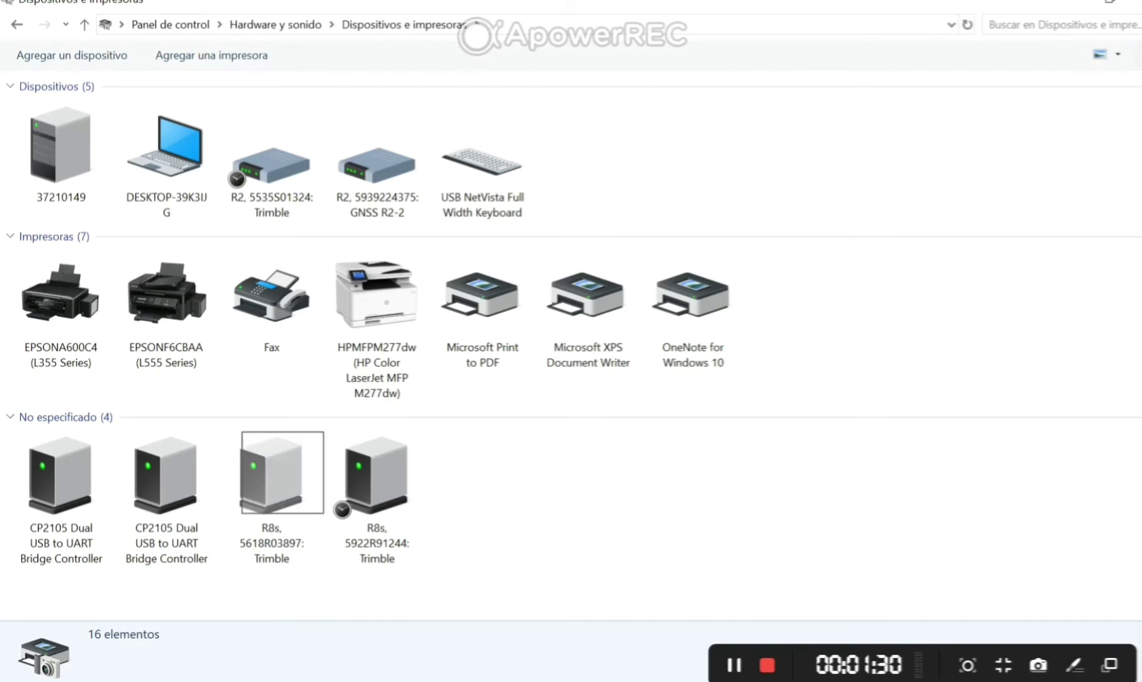
right_click(281, 480)
left_click(139, 645)
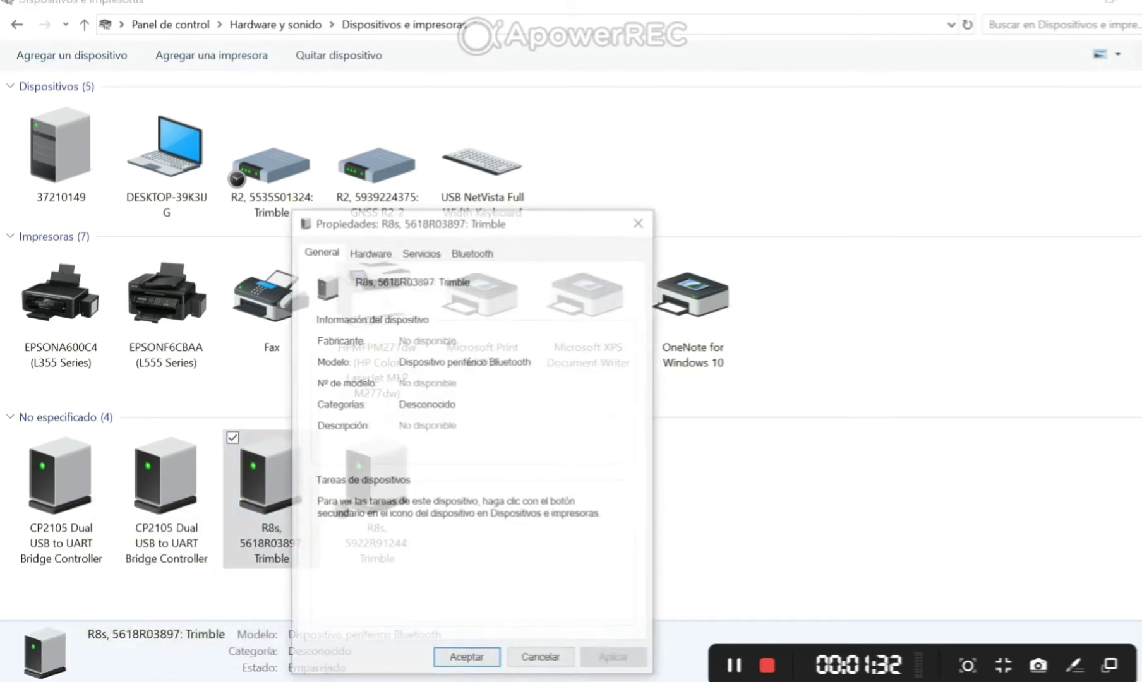
left_click_drag(442, 221, 500, 107)
left_click(476, 22)
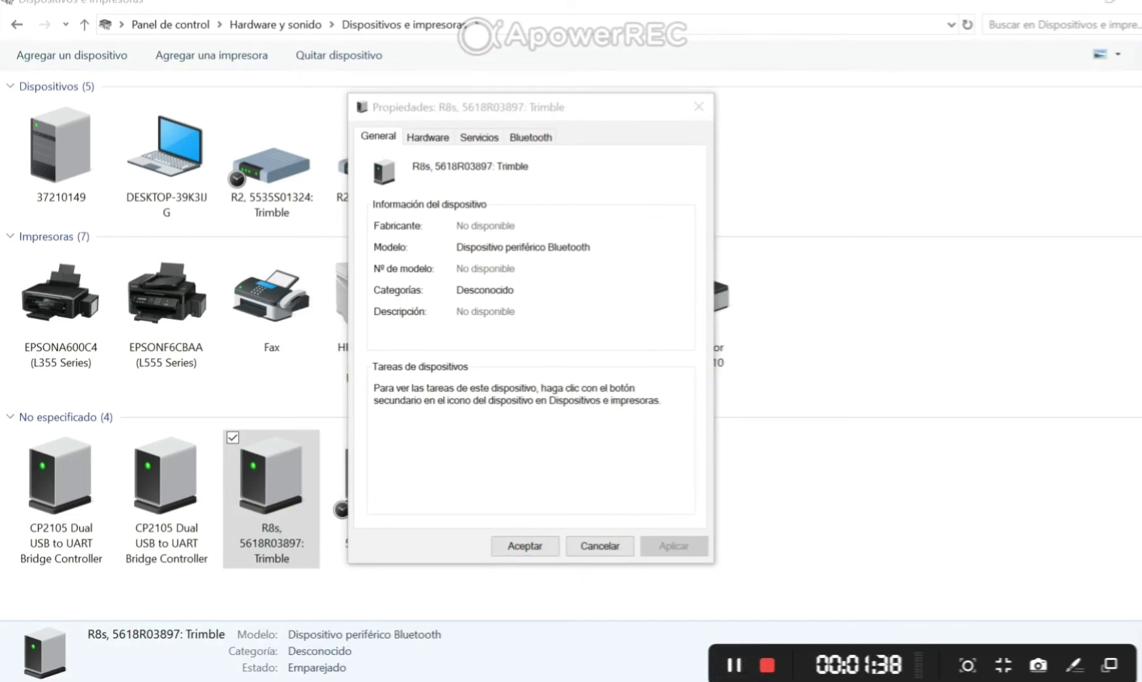
- Uncheck the COM1 and COM2 serial port services, leaving COM3, and return home
left_click(478, 137)
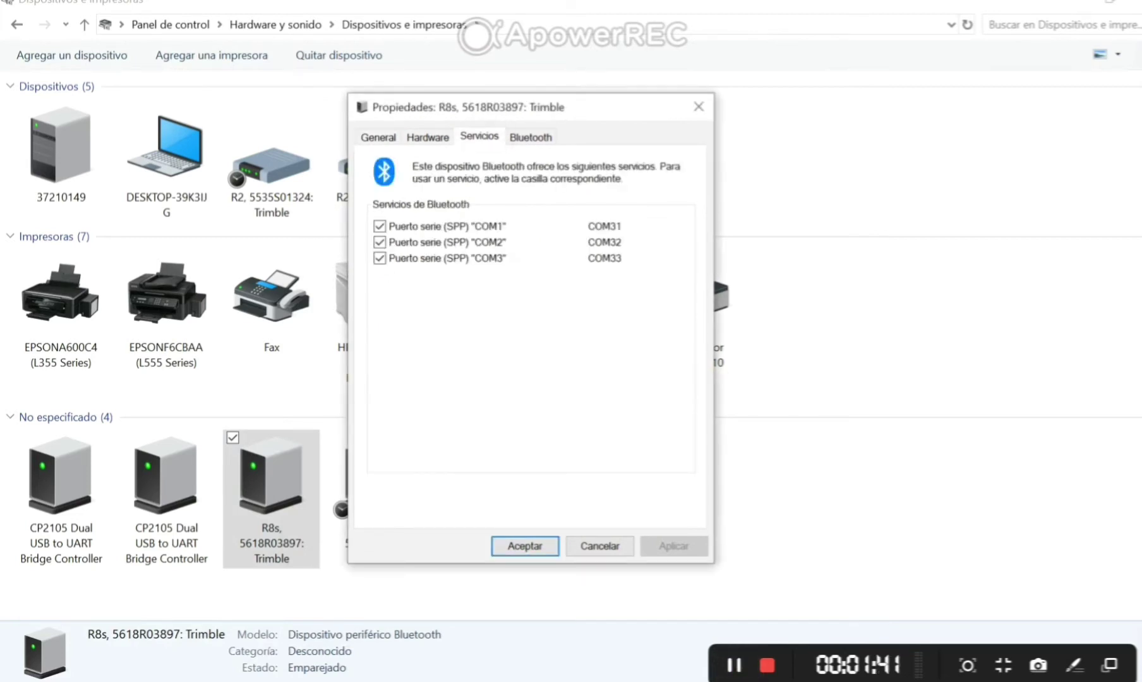
left_click(379, 226)
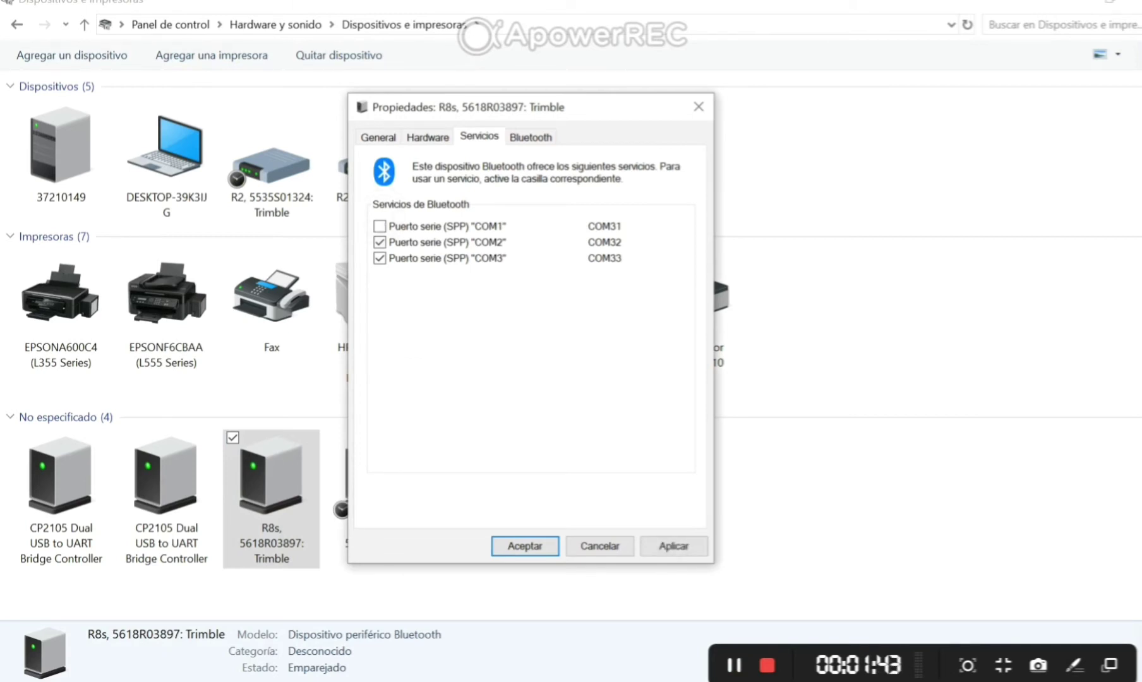
left_click(379, 242)
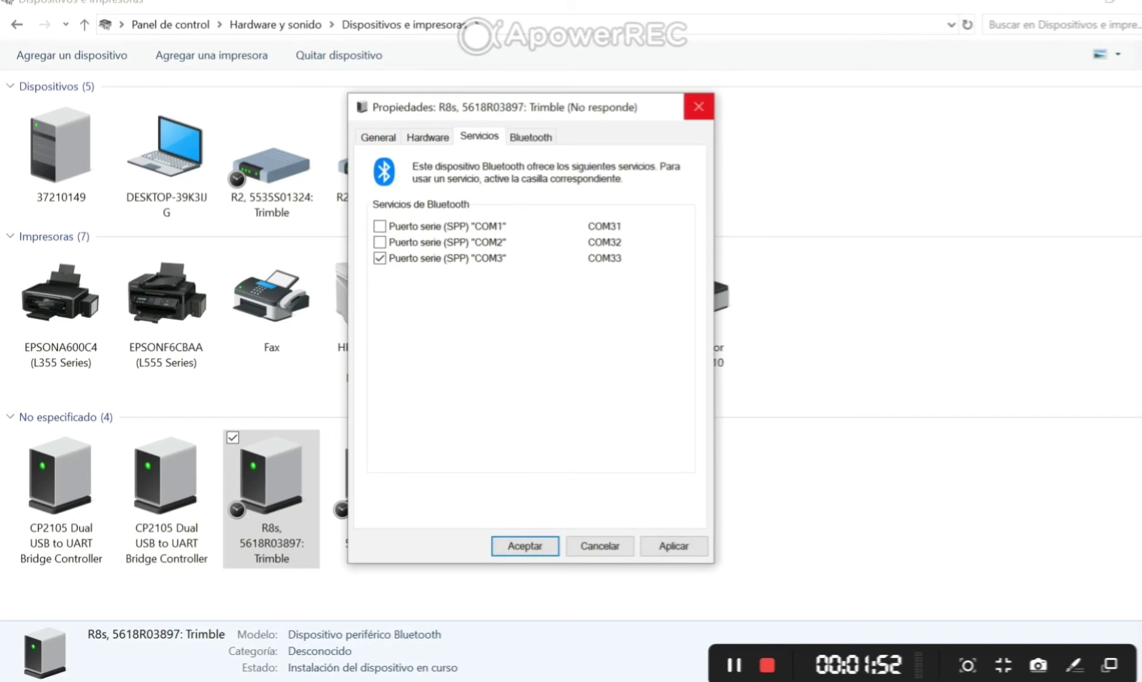
key("alt+Left")
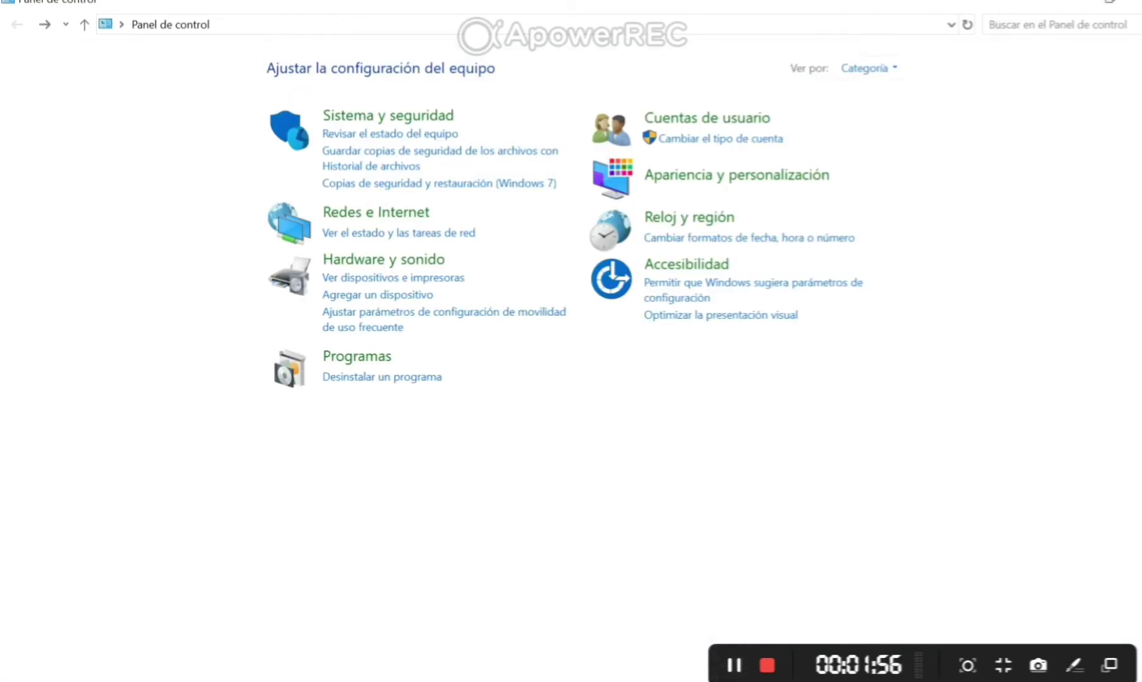
- Search Control Panel for 'modem'
left_click(1054, 24)
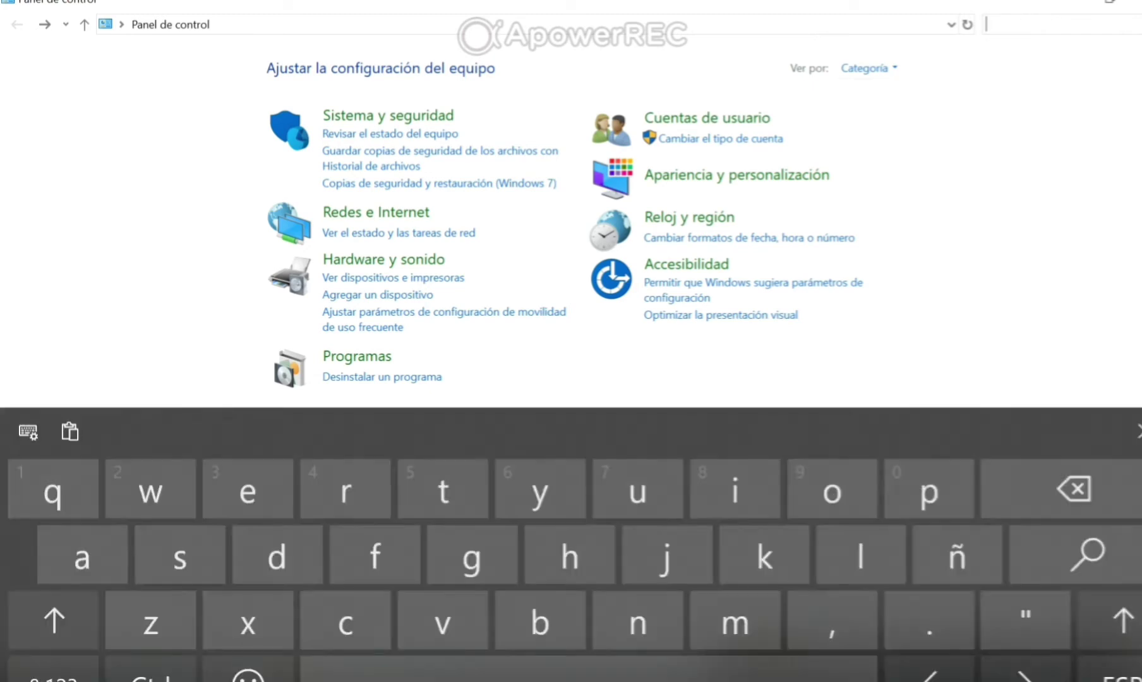
type("modem")
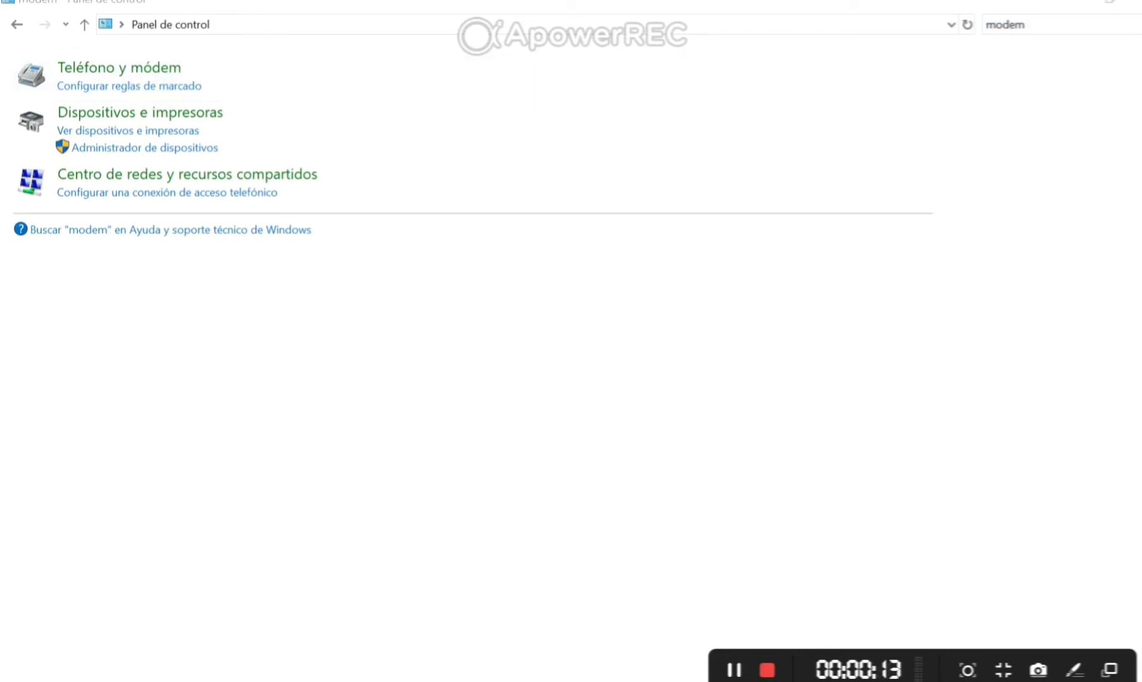
- In Teléfono y módem, add a modem chosen from the list: Cable de comunicación entre dos equipos
left_click(168, 86)
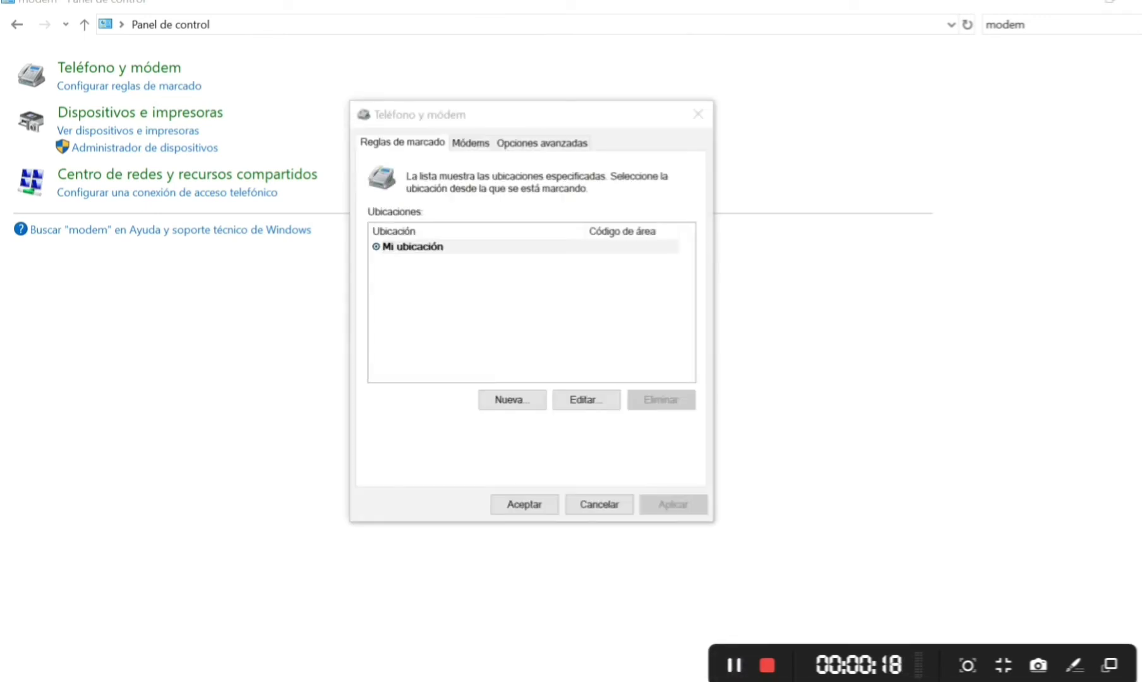
key("ctrl+Tab")
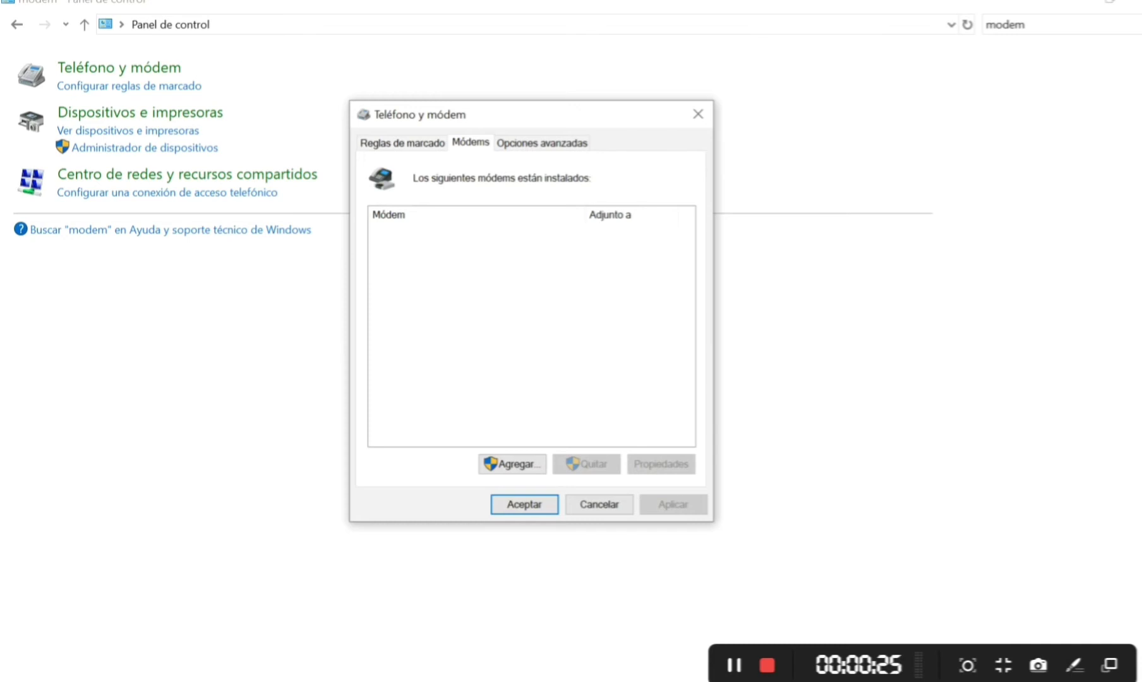
left_click(512, 463)
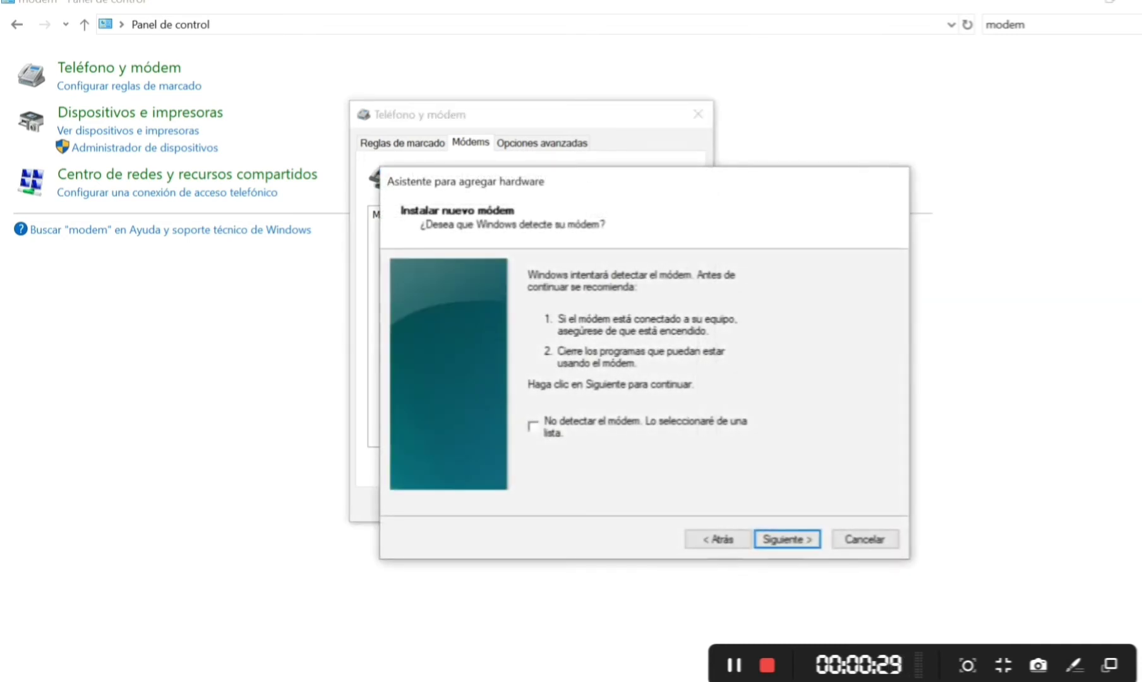
left_click(533, 426)
key("Return")
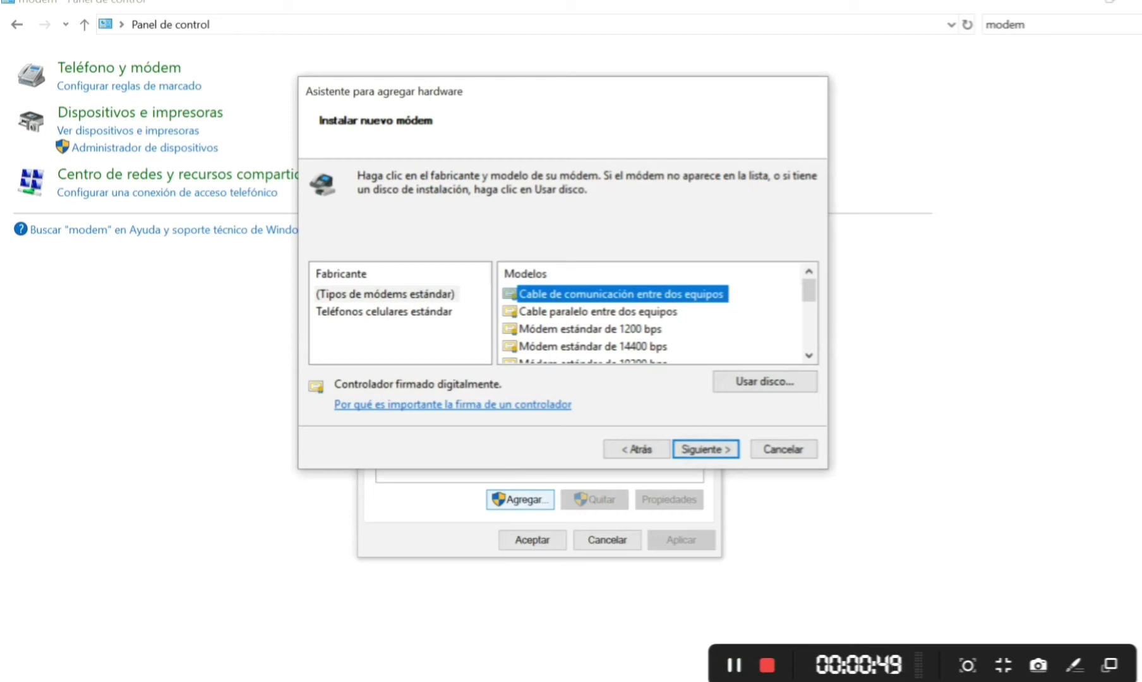
key("Return")
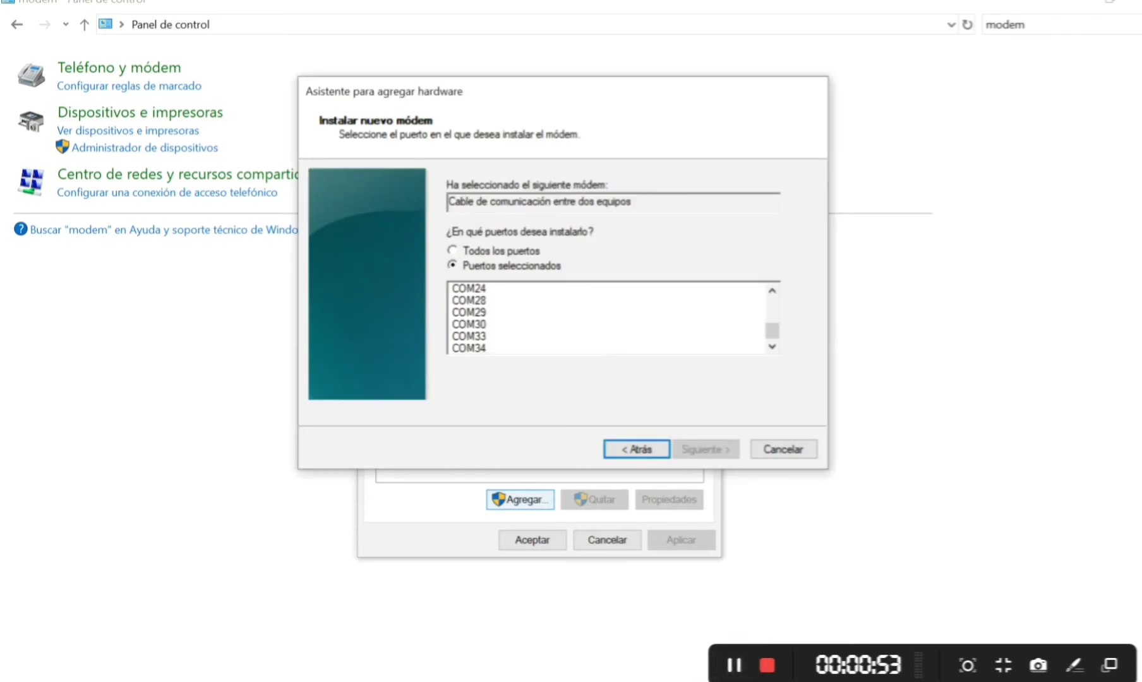
- Install the modem on COM33, then close Teléfono y módem and return to Control Panel home
left_click(469, 335)
key("Return")
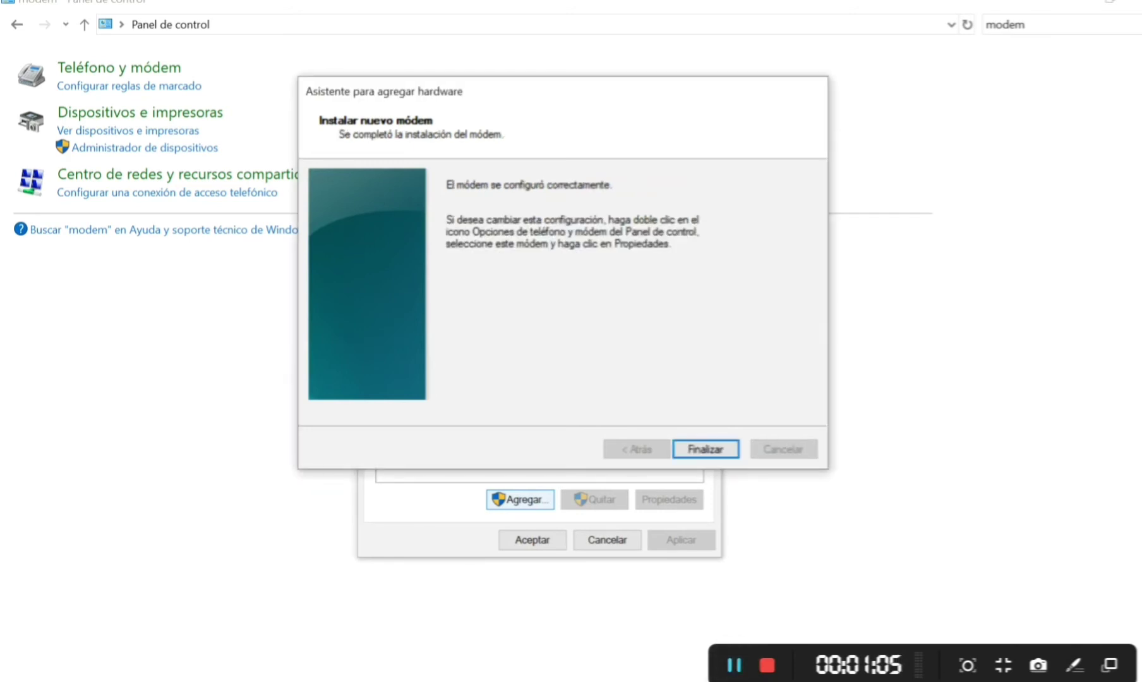
key("Return")
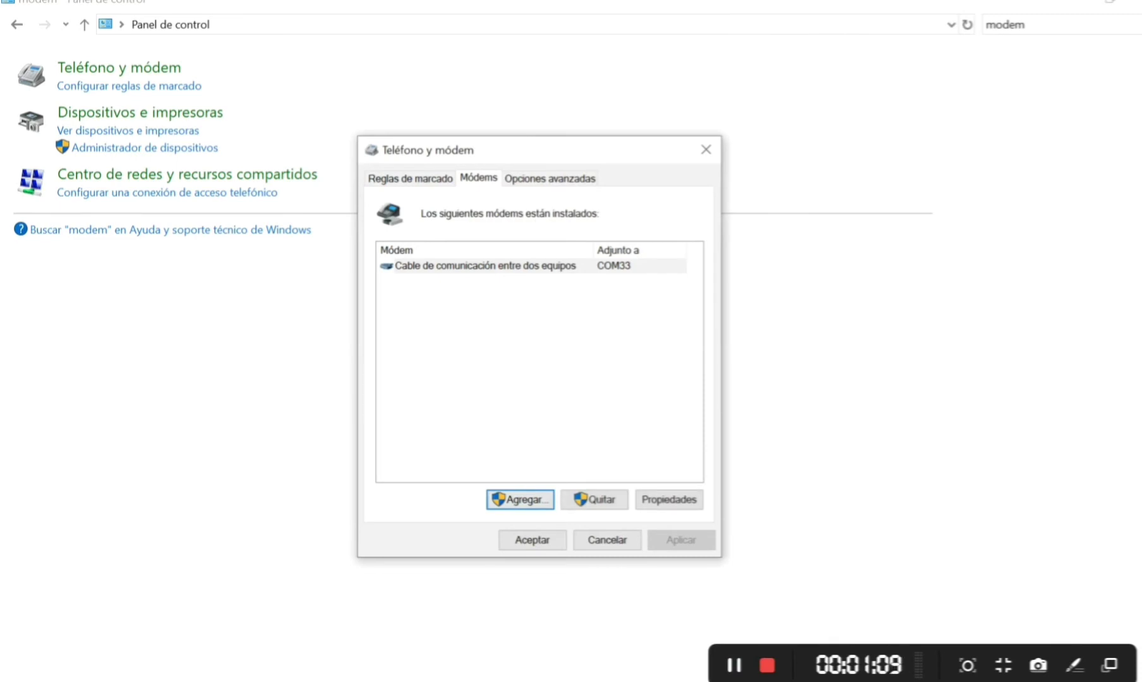
key("Escape")
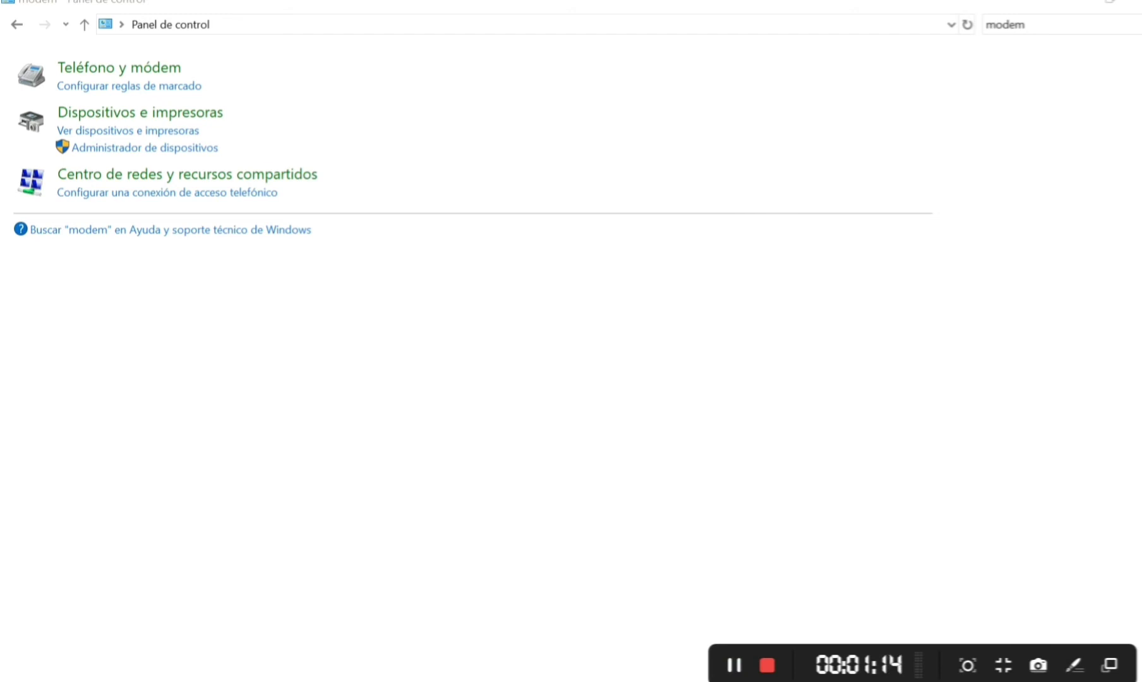
key("alt+Left")
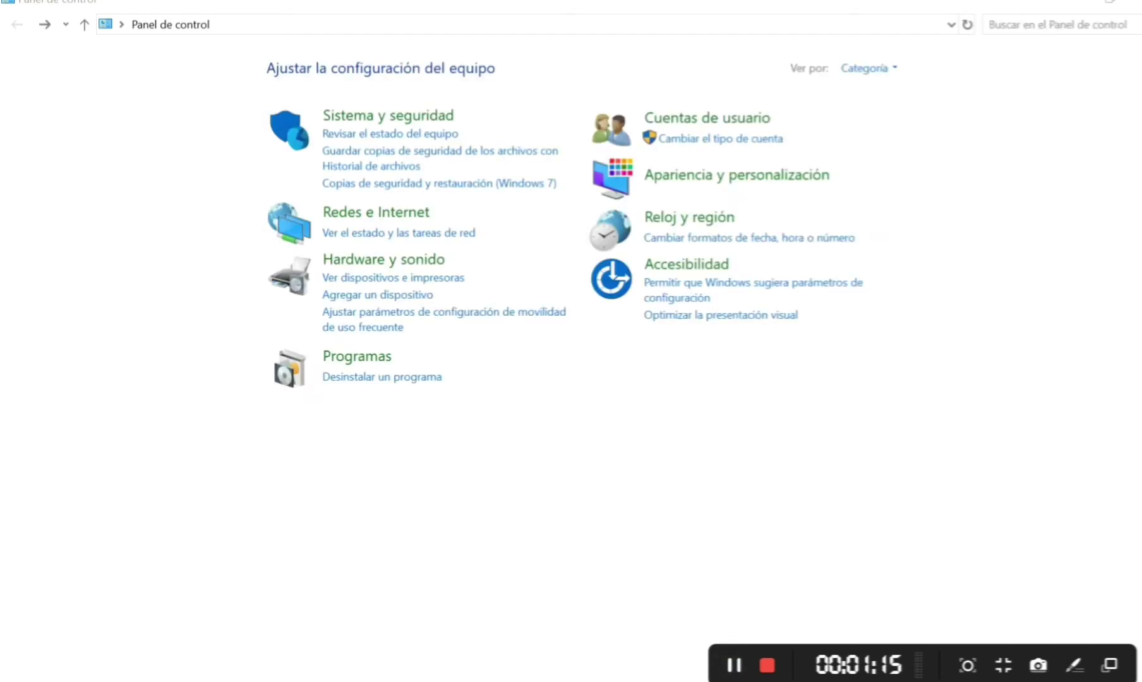
- Start a Connect to the Internet setup anyway and choose a dial-up connection
left_click(376, 212)
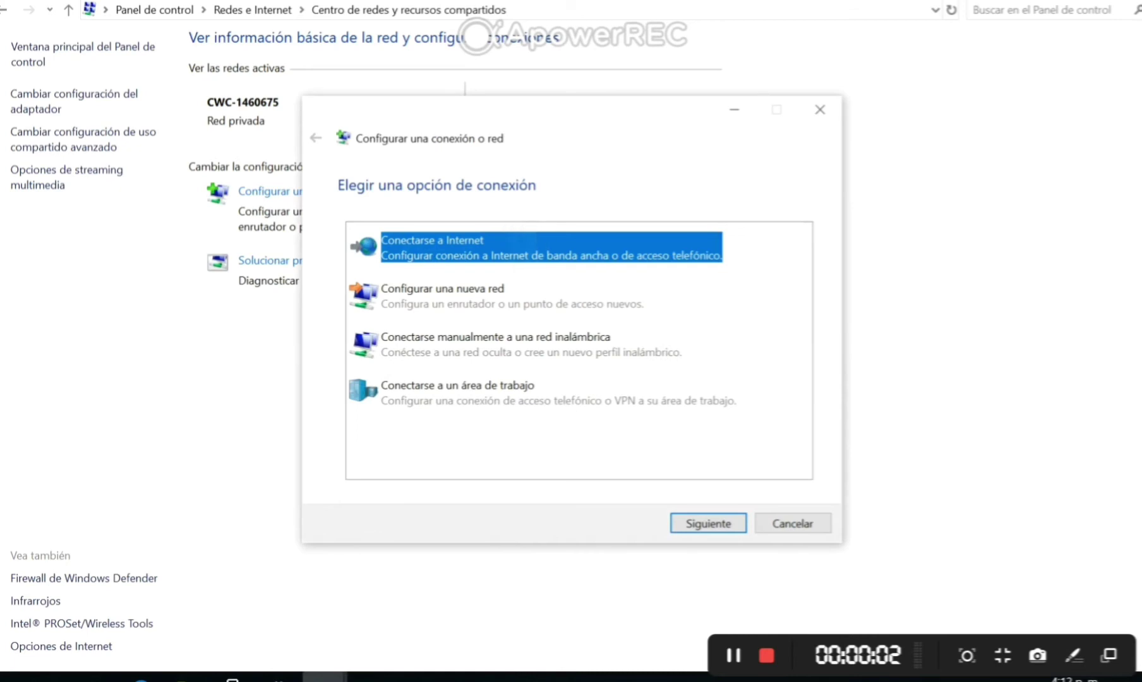
key("Return")
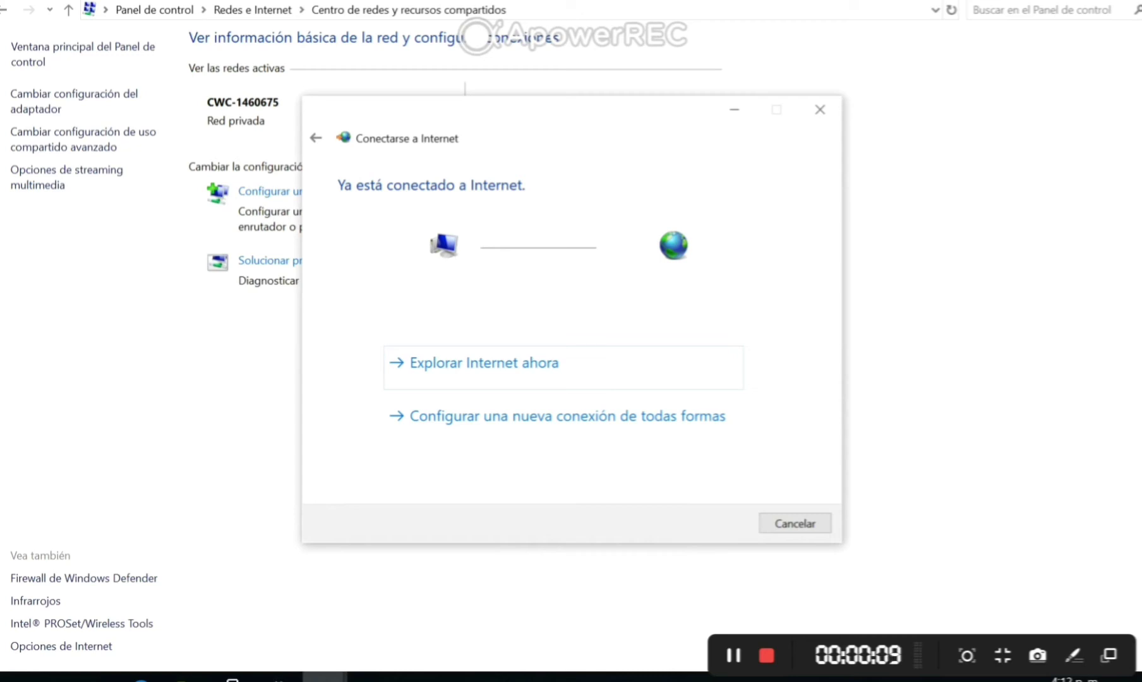
left_click(567, 415)
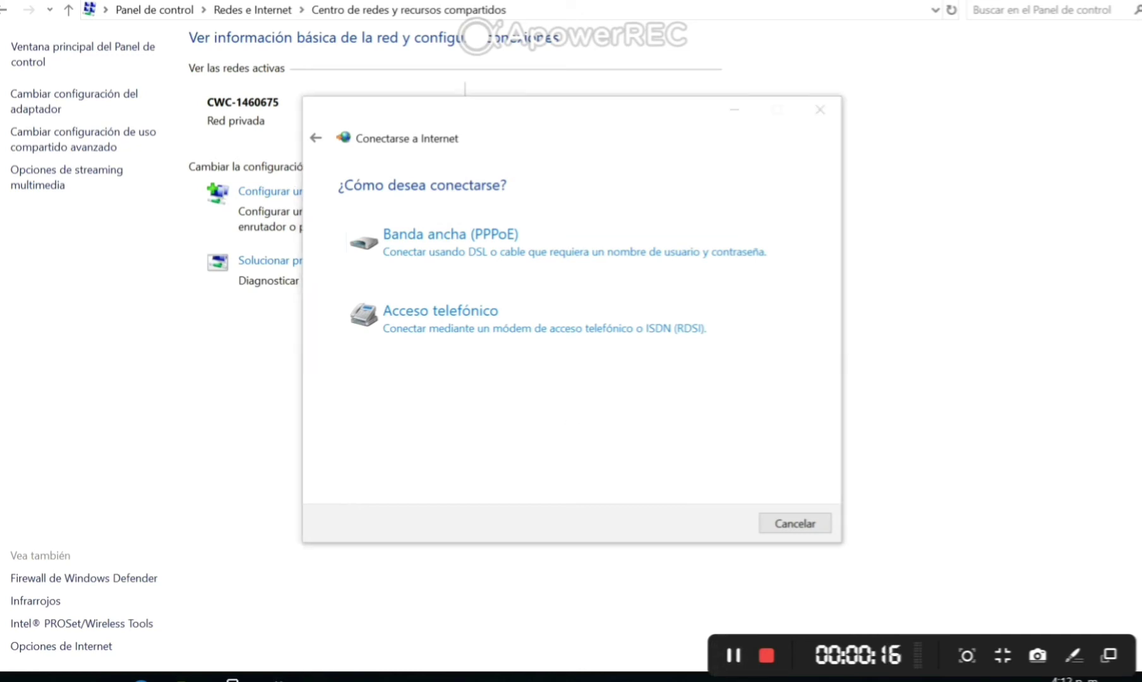
left_click(440, 311)
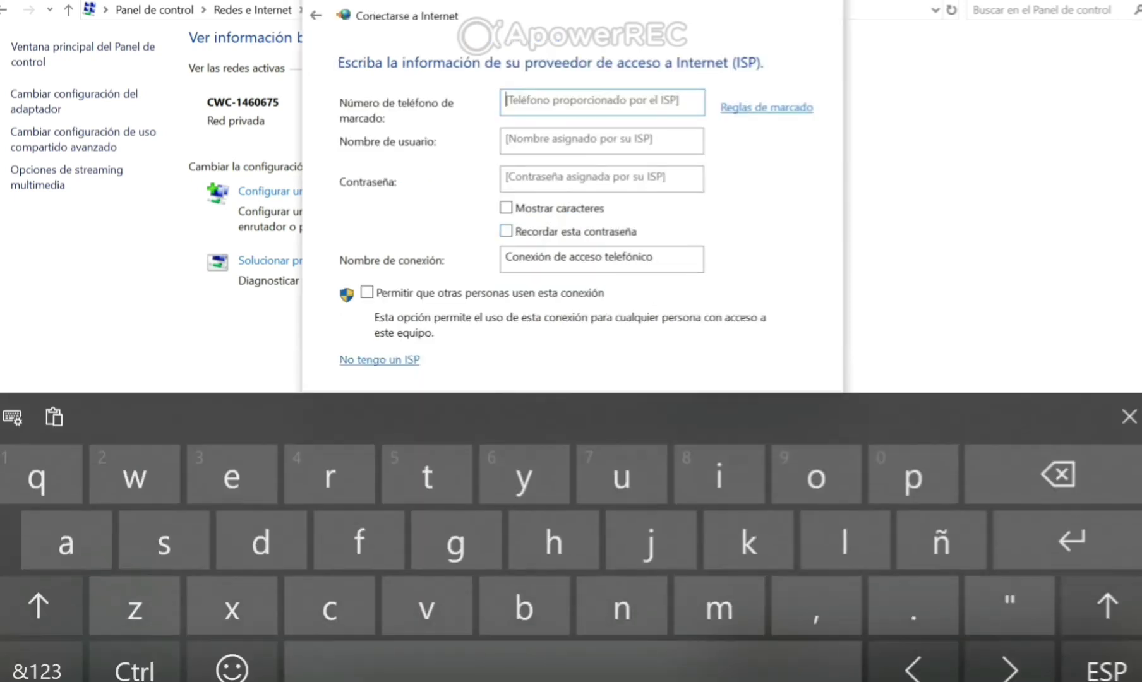
- Enter 1 as the dial-up phone number using the touch keyboard's digits
left_click(36, 668)
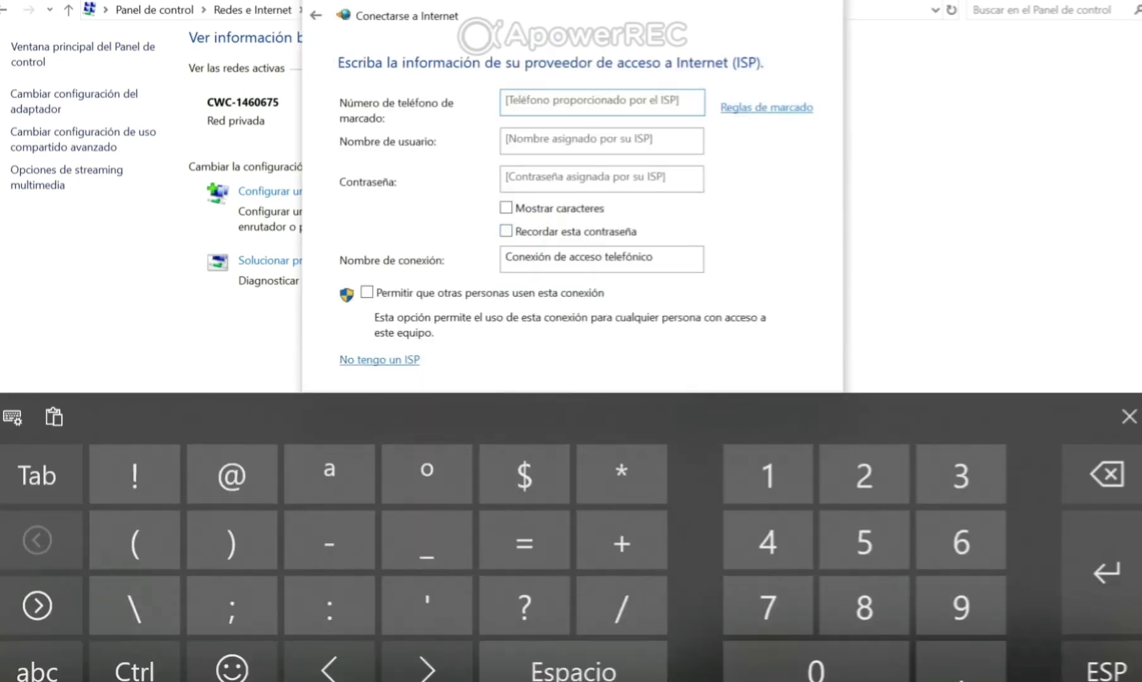
left_click(767, 475)
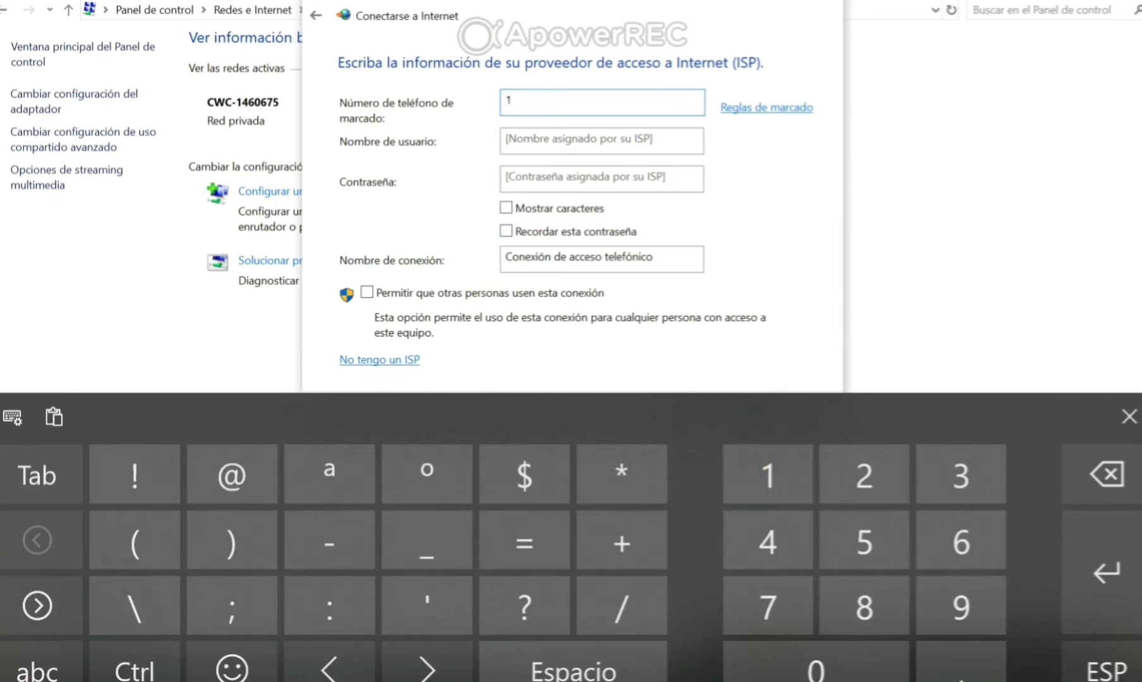
left_click(36, 668)
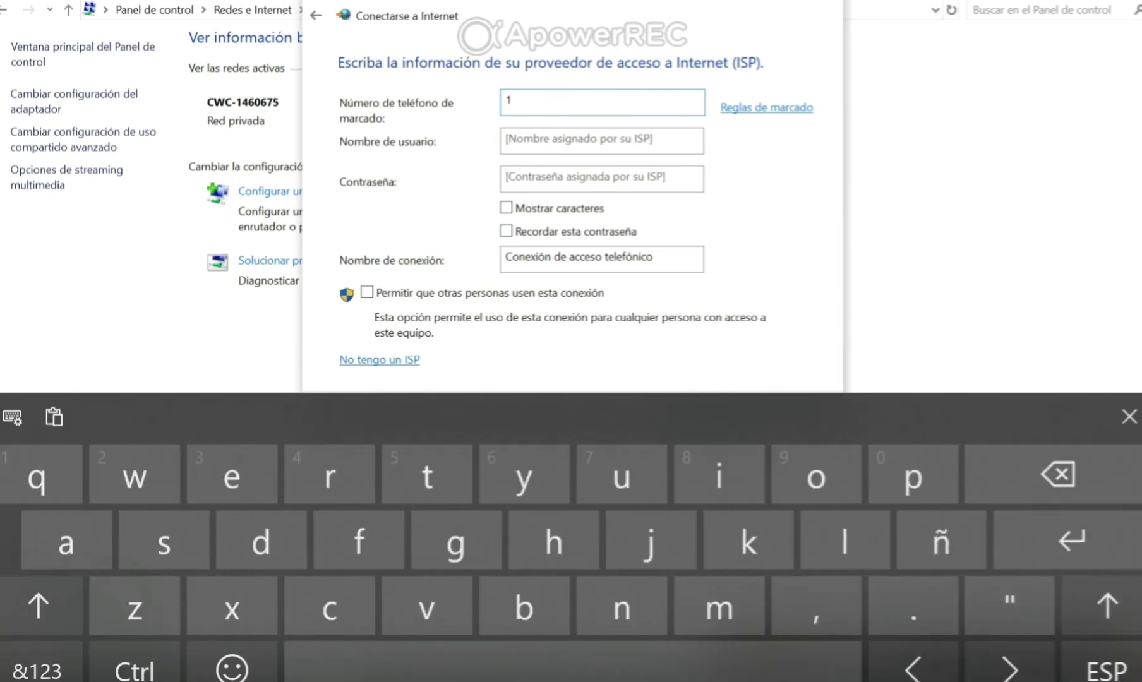
left_click(1129, 416)
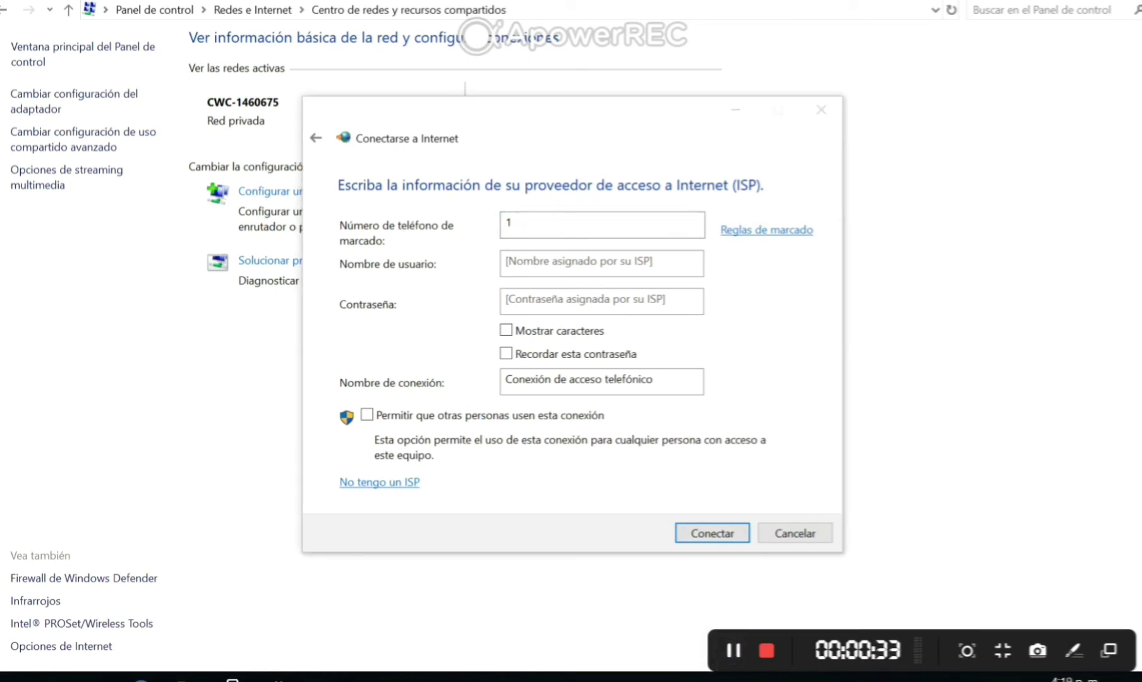
- Dial Conexión de acceso telefónico from the Dial-up settings until connected, then close Settings
key("Return")
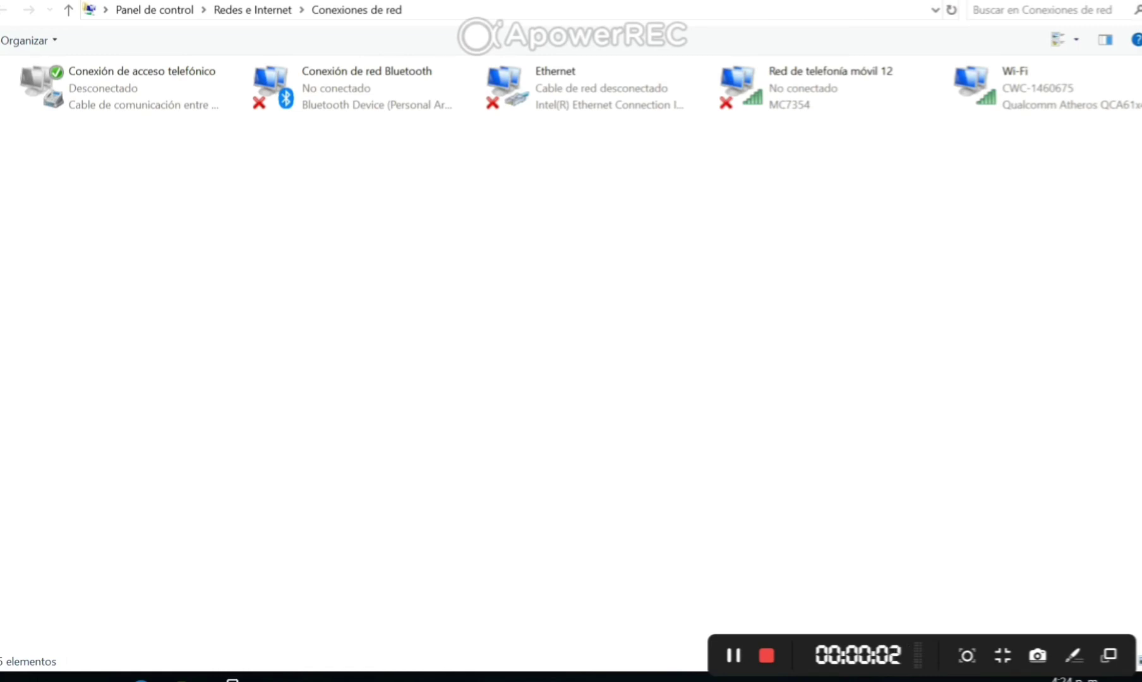
double_click(114, 88)
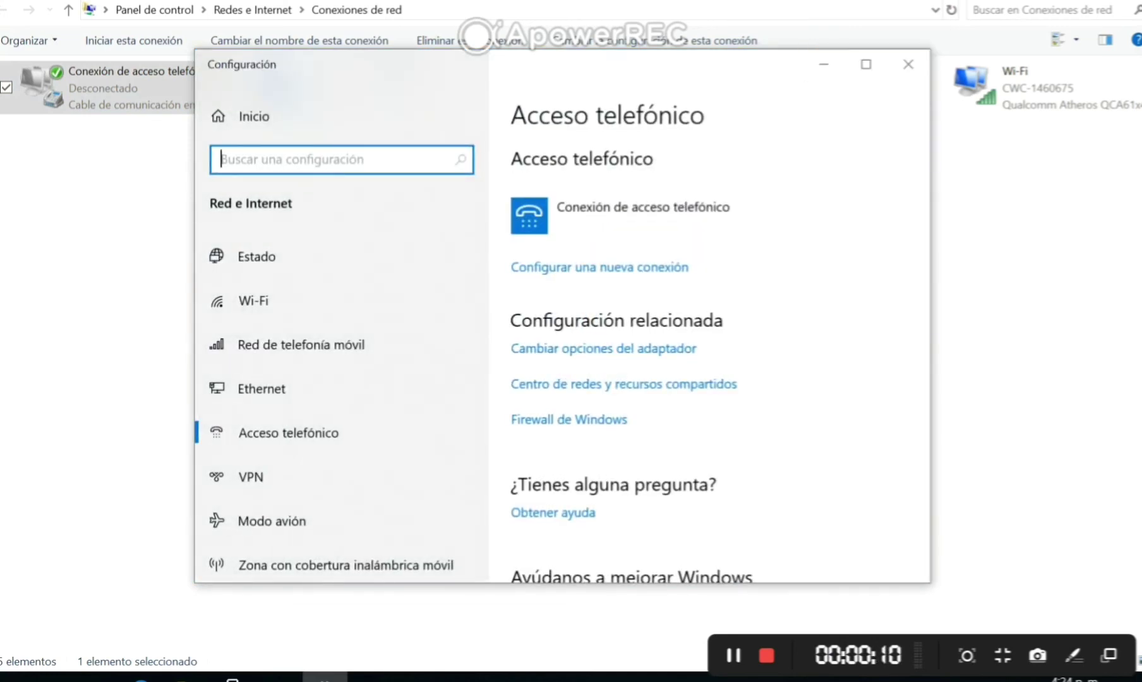
left_click(643, 215)
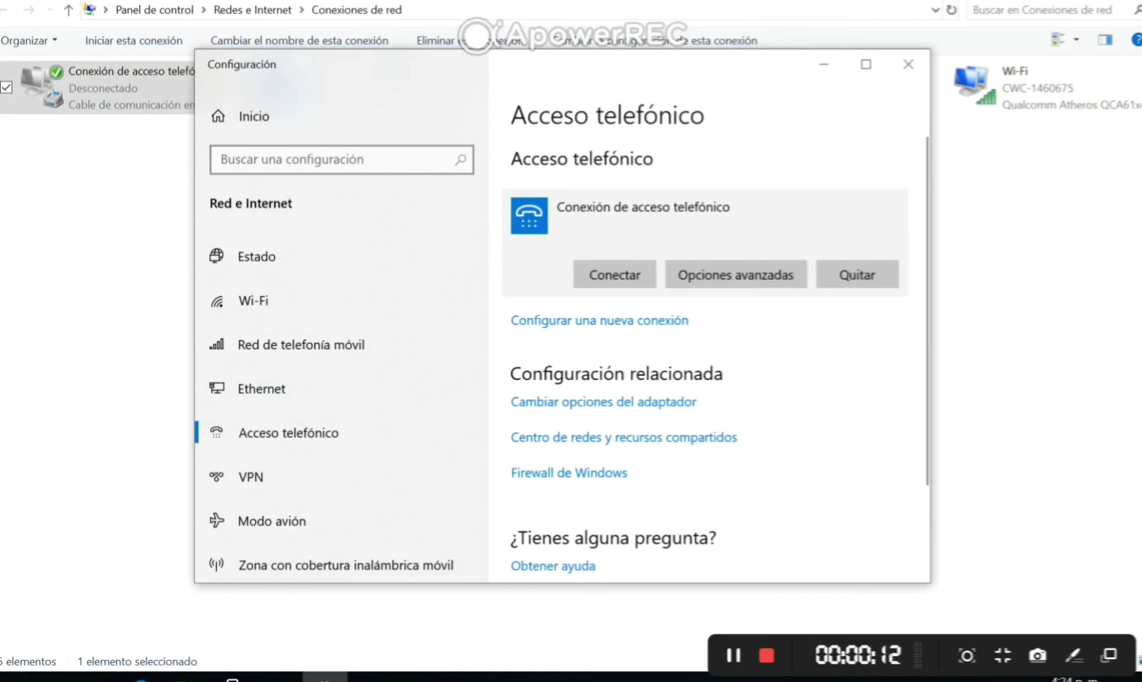
left_click(615, 274)
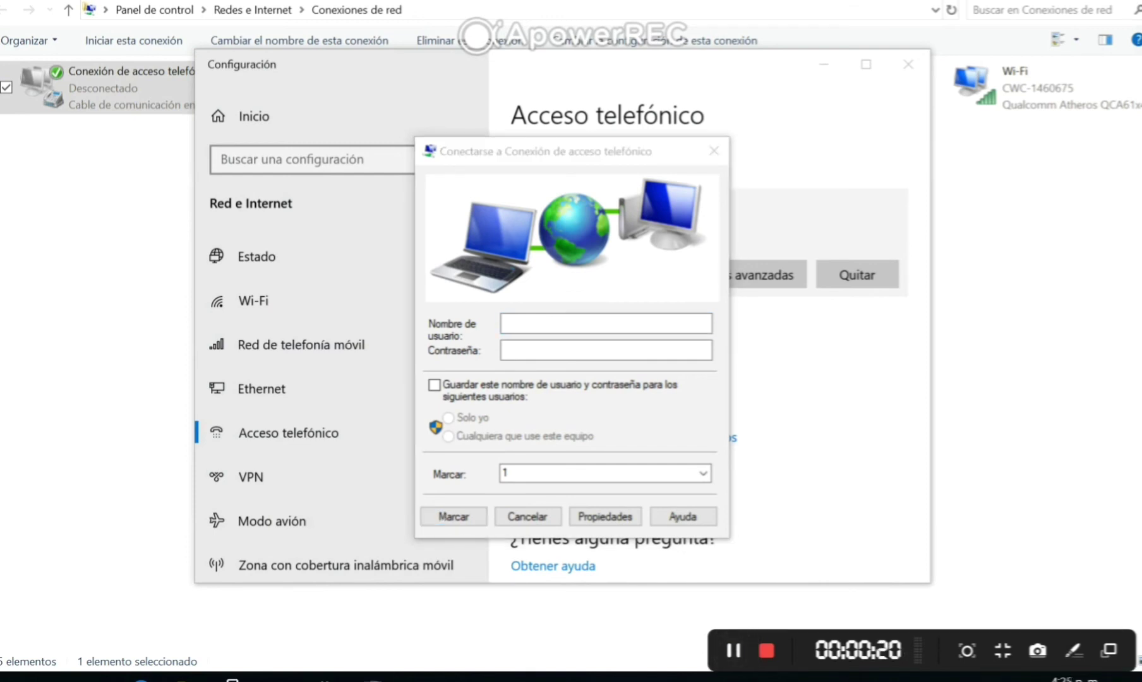
key("Return")
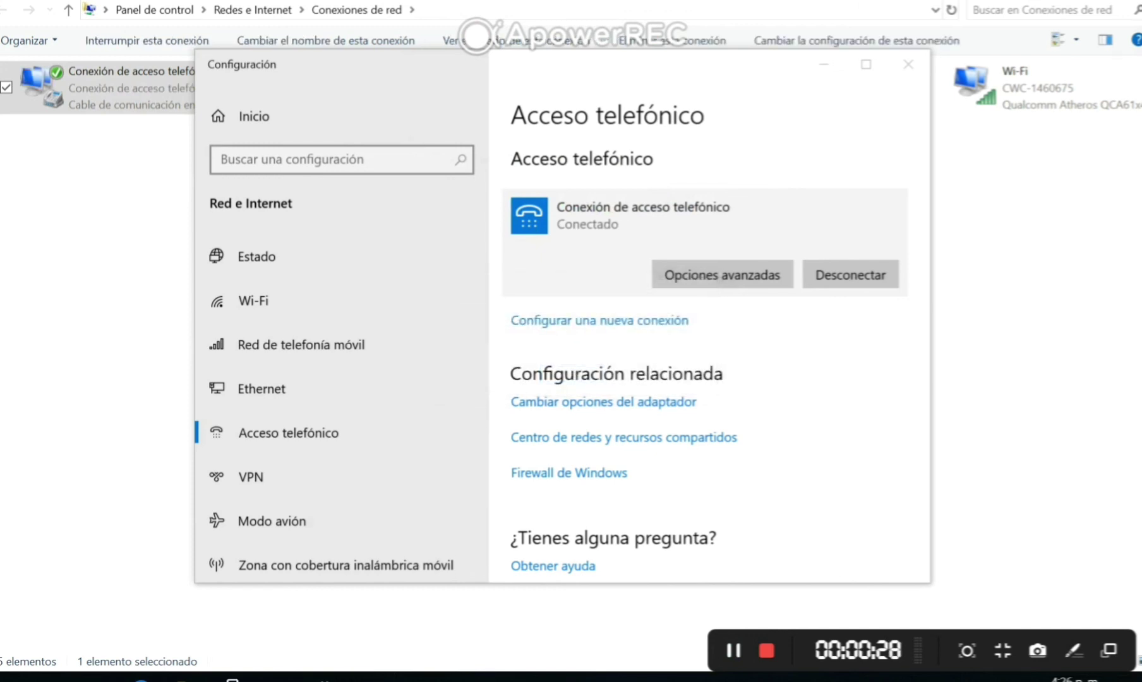
key("alt+F4")
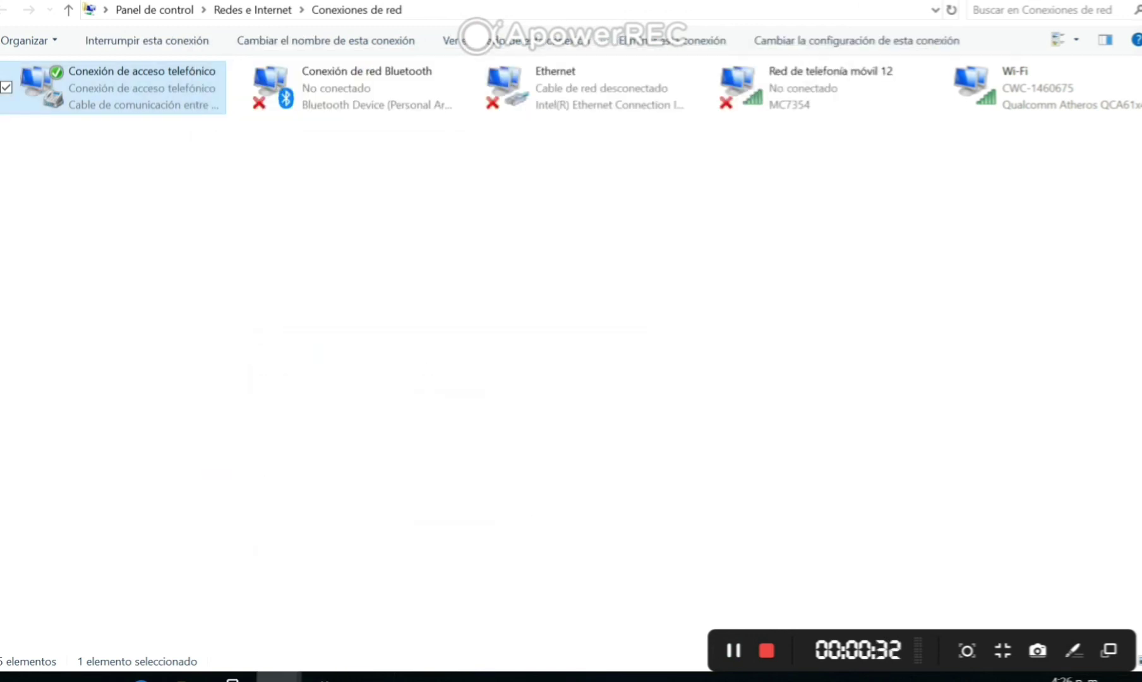
- Read the server IPv4 address 192.168.100.170 in the connection's Detalles, then switch to Edge
key("Return")
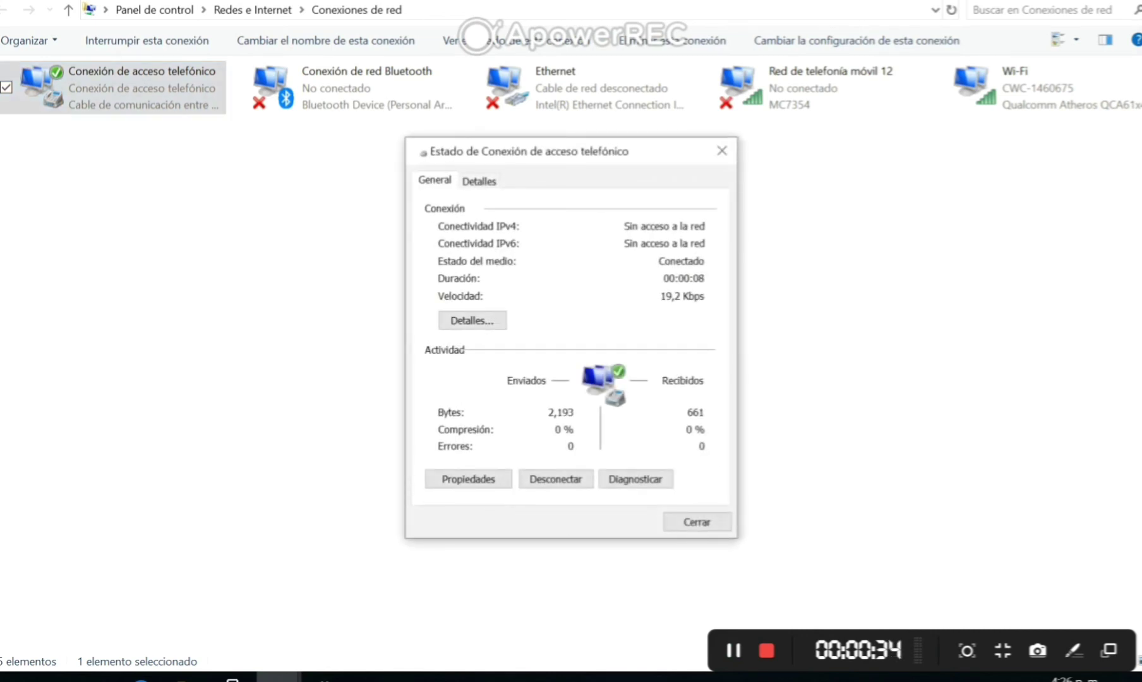
key("ctrl+Tab")
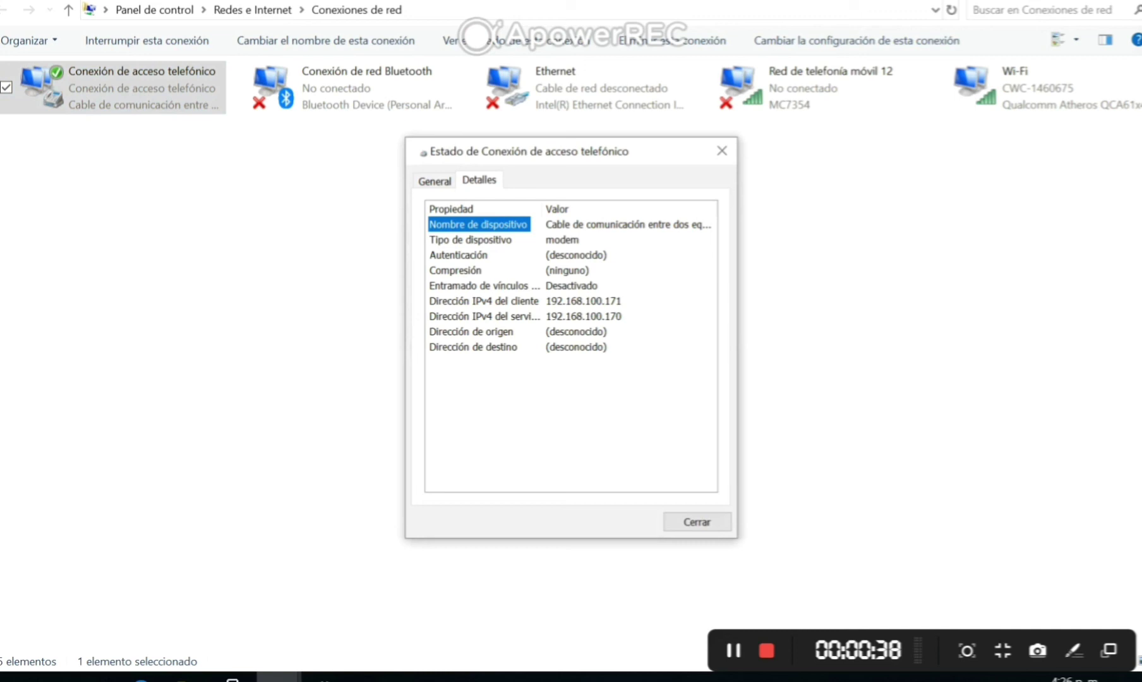
key("alt+Tab")
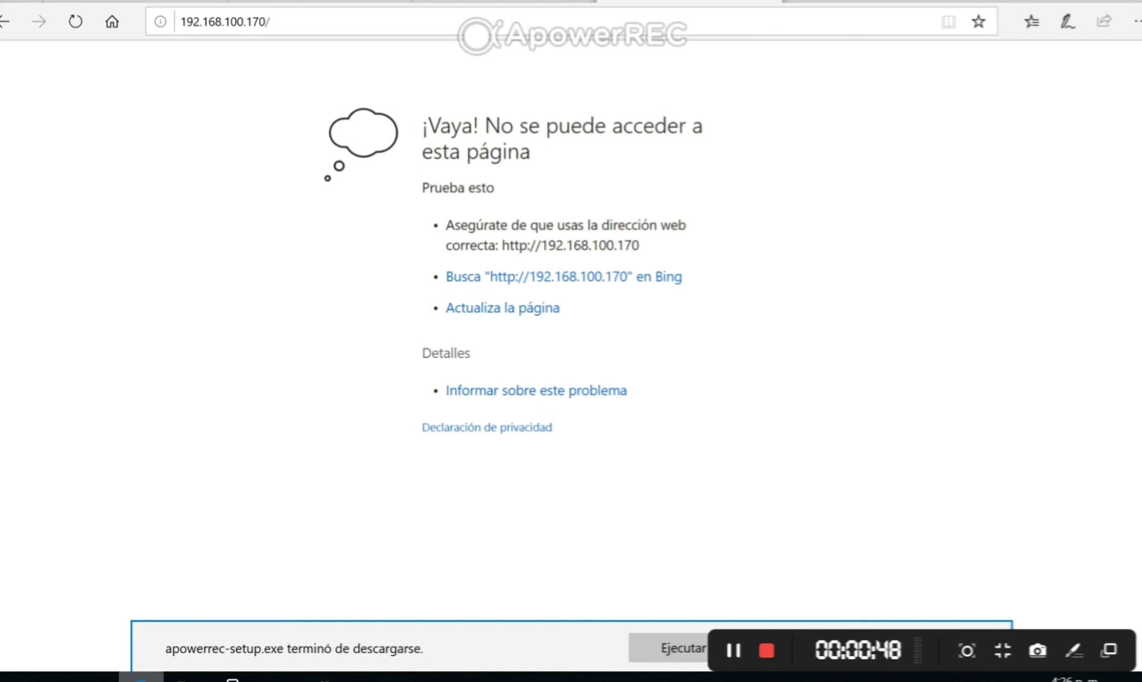
- Reload 192.168.100.170, log in with the receiver's user name and password, and choose Español
left_click(270, 26)
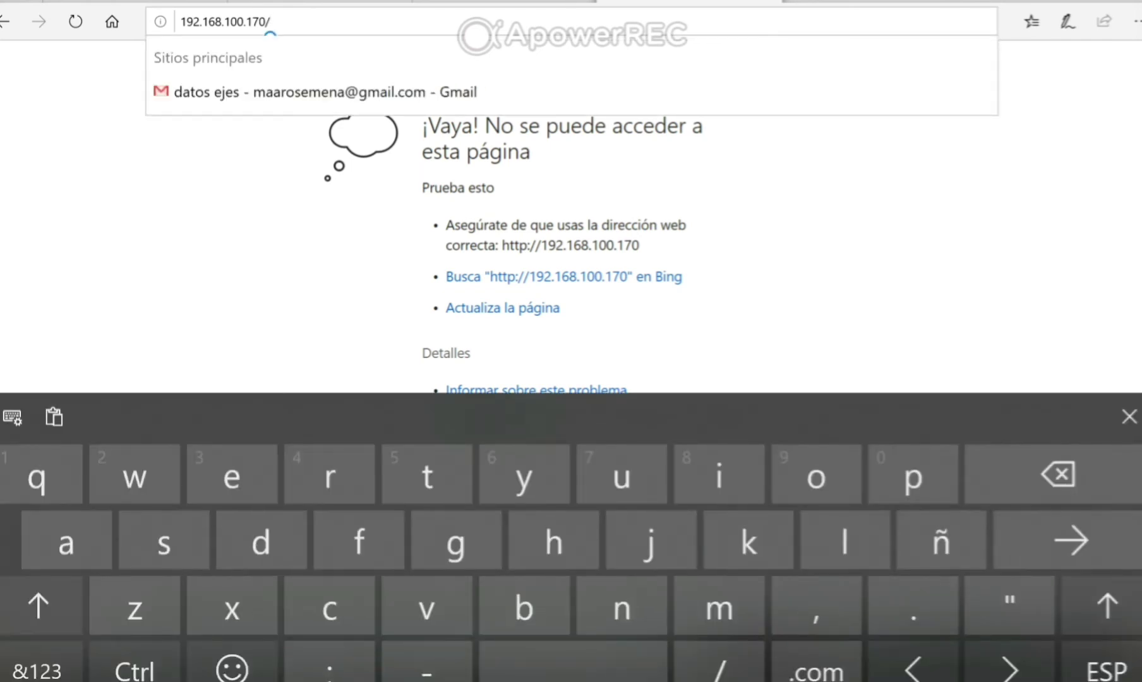
left_click(1067, 540)
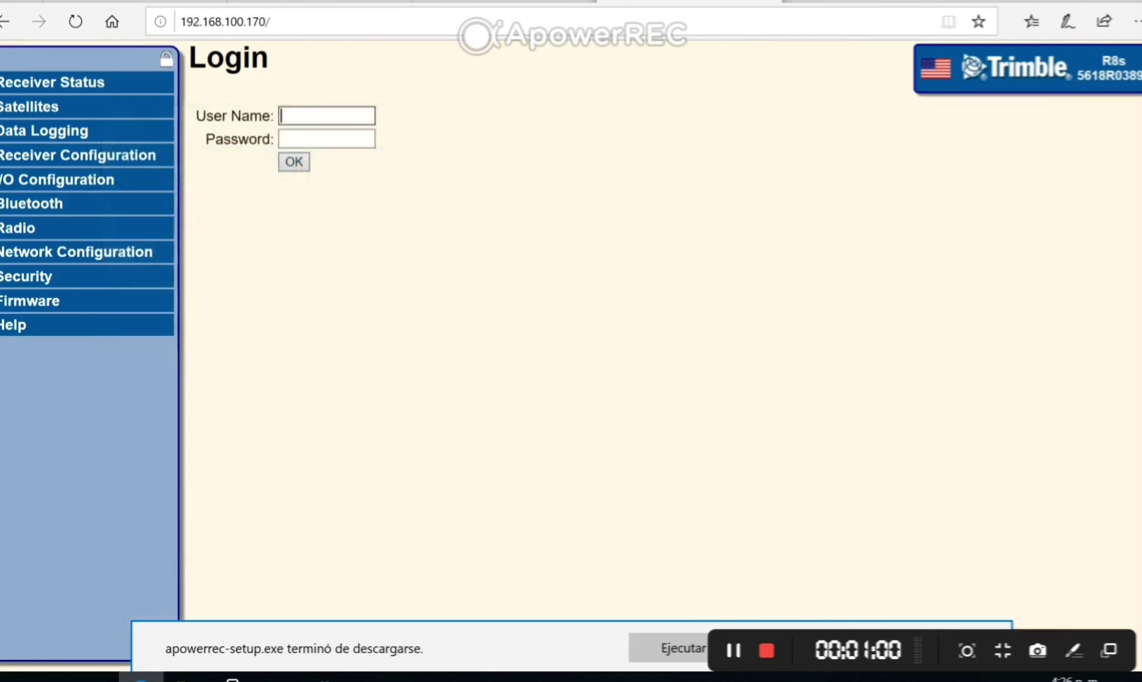
type("admin")
key("Tab")
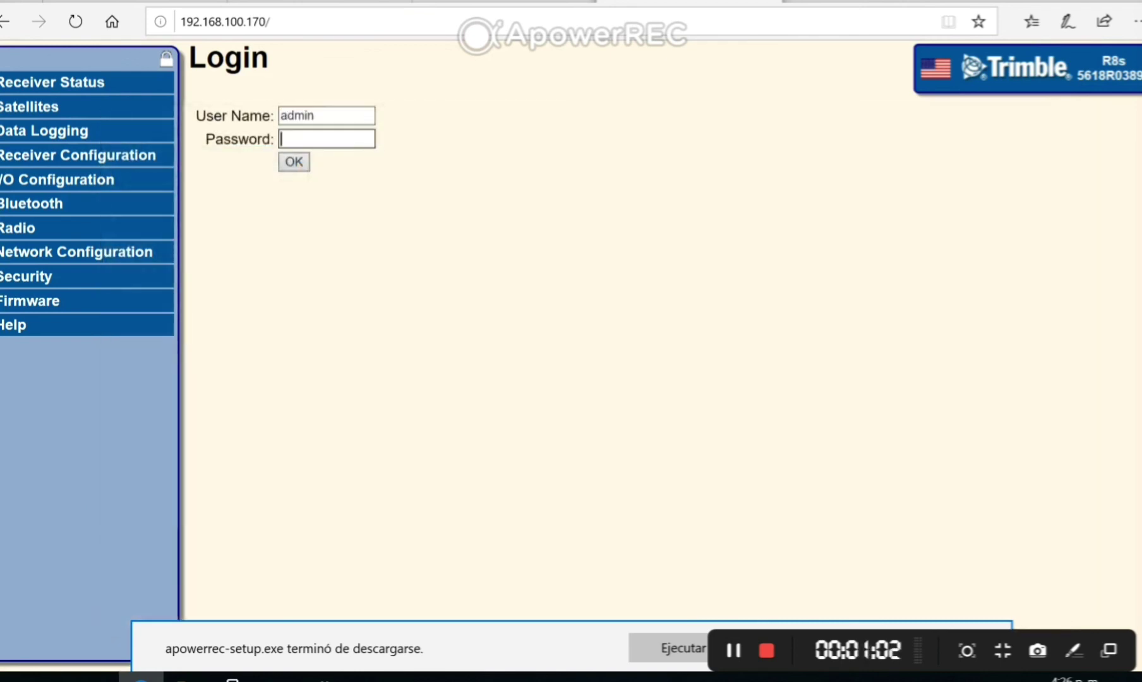
type("password")
key("BackSpace")
key("BackSpace")
key("BackSpace")
key("BackSpace")
key("BackSpace")
key("BackSpace")
key("BackSpace")
key("BackSpace")
type("password")
key("BackSpace")
key("BackSpace")
key("BackSpace")
key("BackSpace")
key("BackSpace")
key("BackSpace")
key("BackSpace")
key("BackSpace")
type("password")
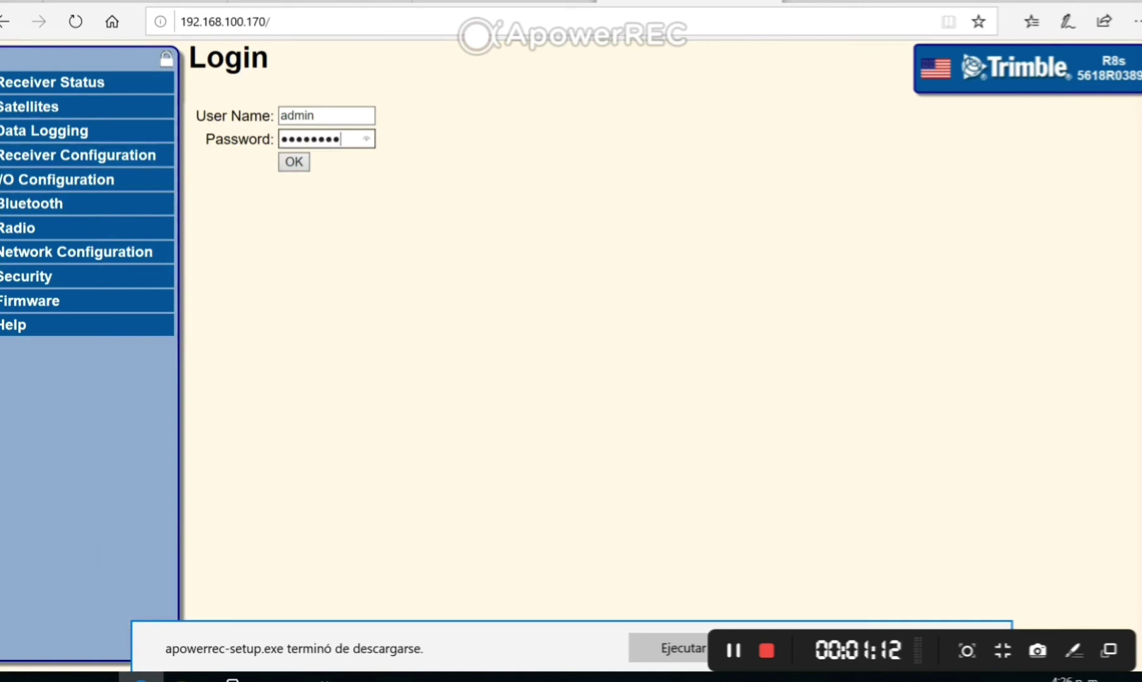
key("Return")
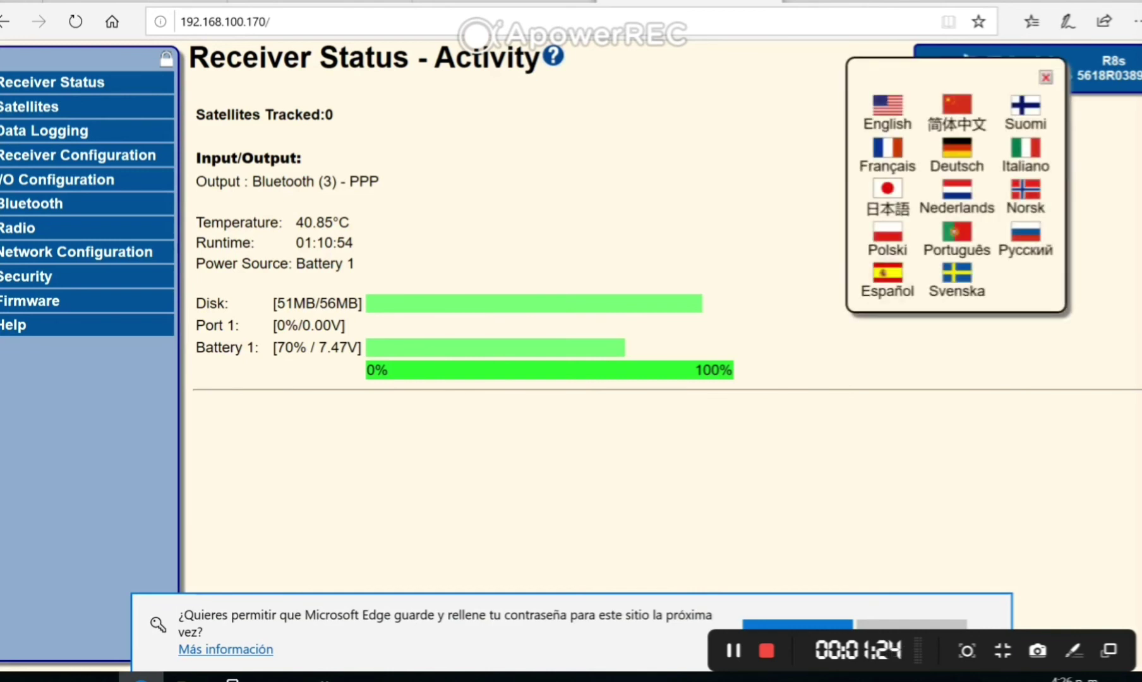
left_click(887, 278)
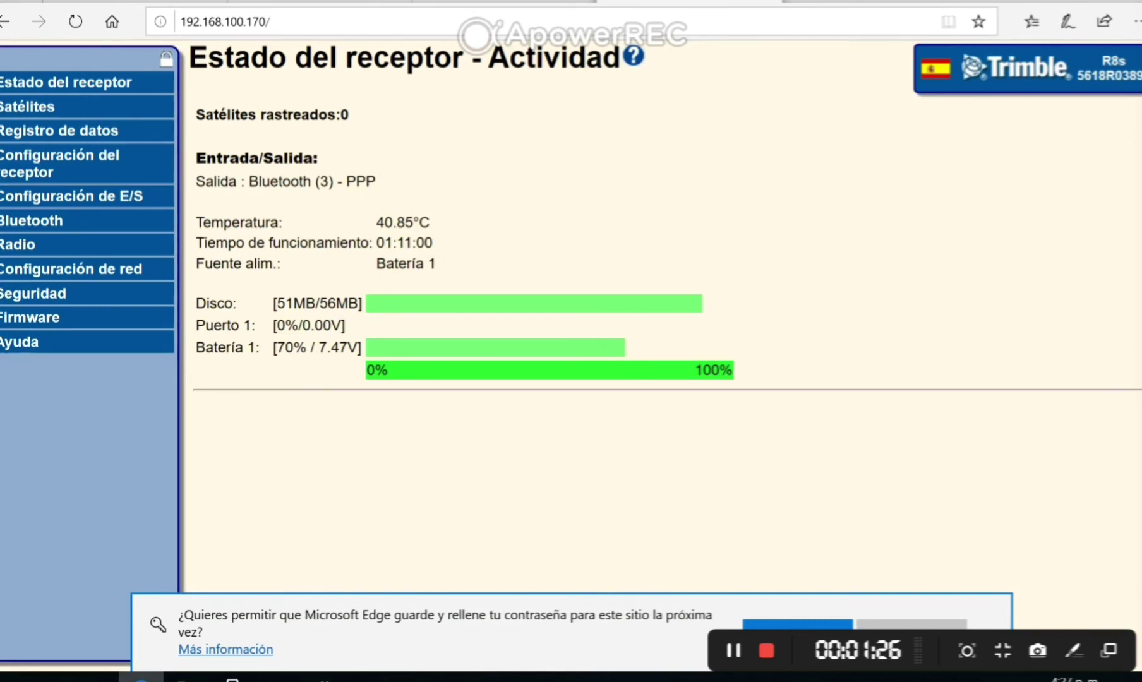